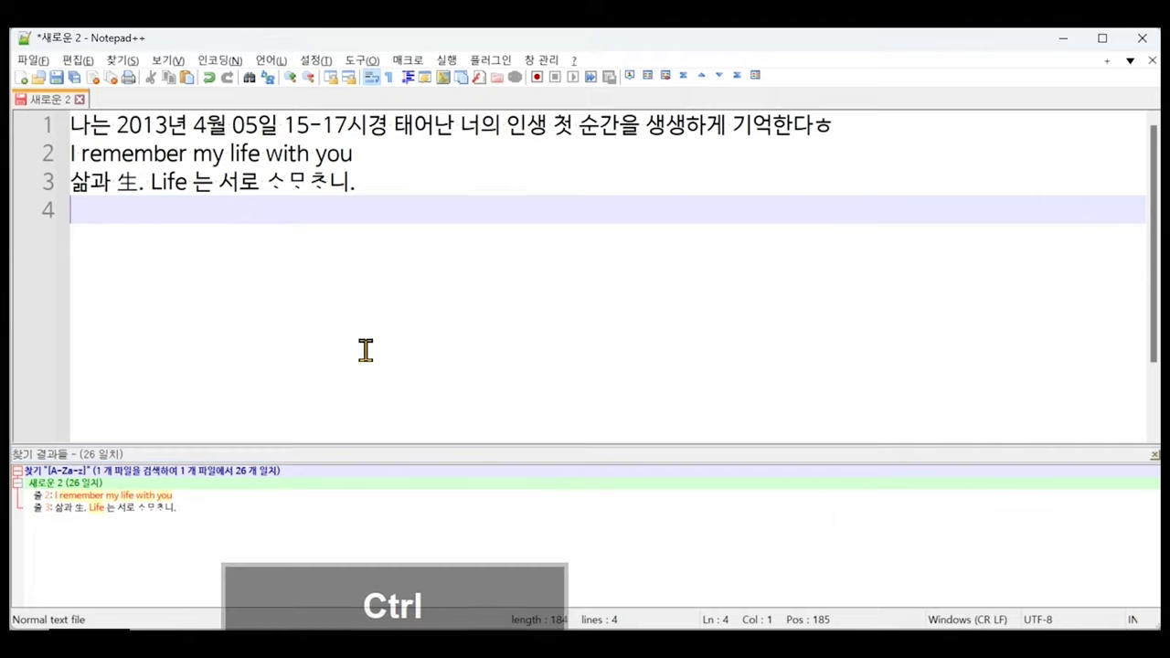
# - Find all matches of the regular expression [A-Z] in the current document
pyautogui.hotkey('ctrl', 'f')
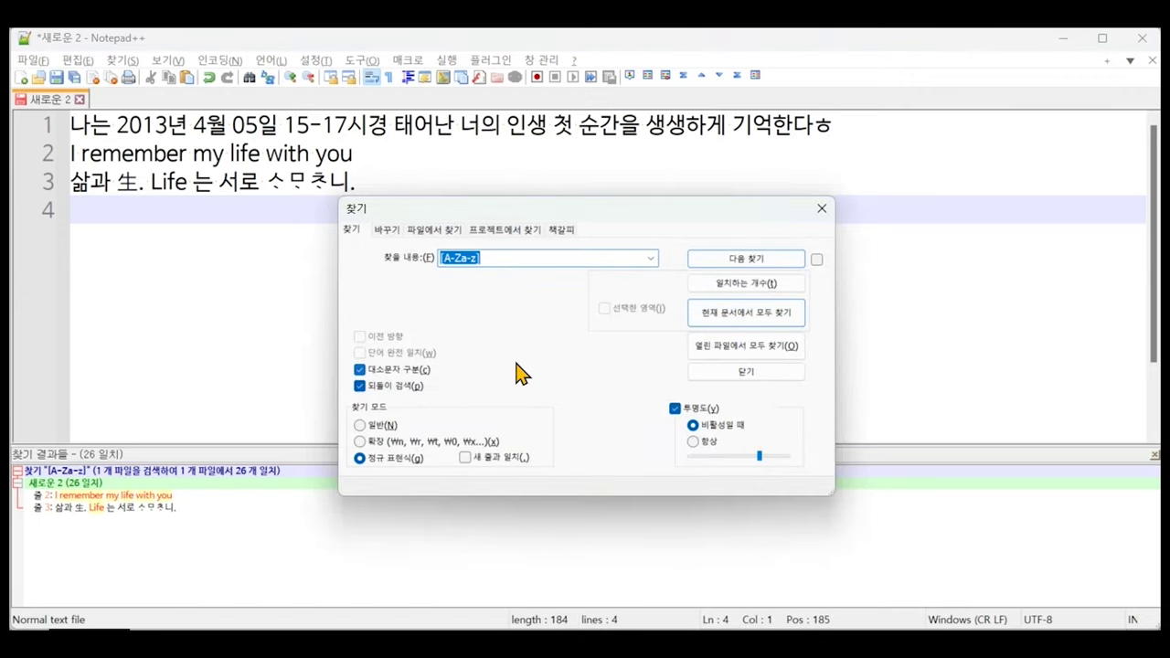
pyautogui.write('[ㄱ')
pyautogui.press('BackSpace')
pyautogui.press('capslock')
pyautogui.write('A-Z]')
pyautogui.click(726, 315)
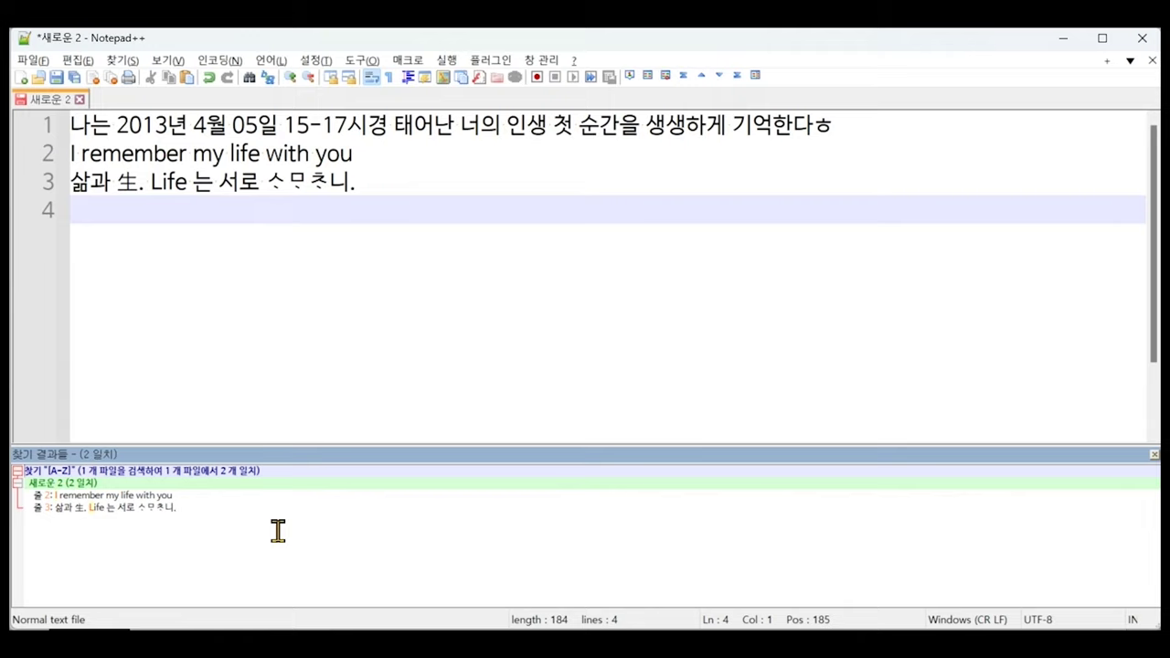
# - Negate the uppercase range to [^A-Z] and find all its matches in the current document
pyautogui.hotkey('ctrl', 'f')
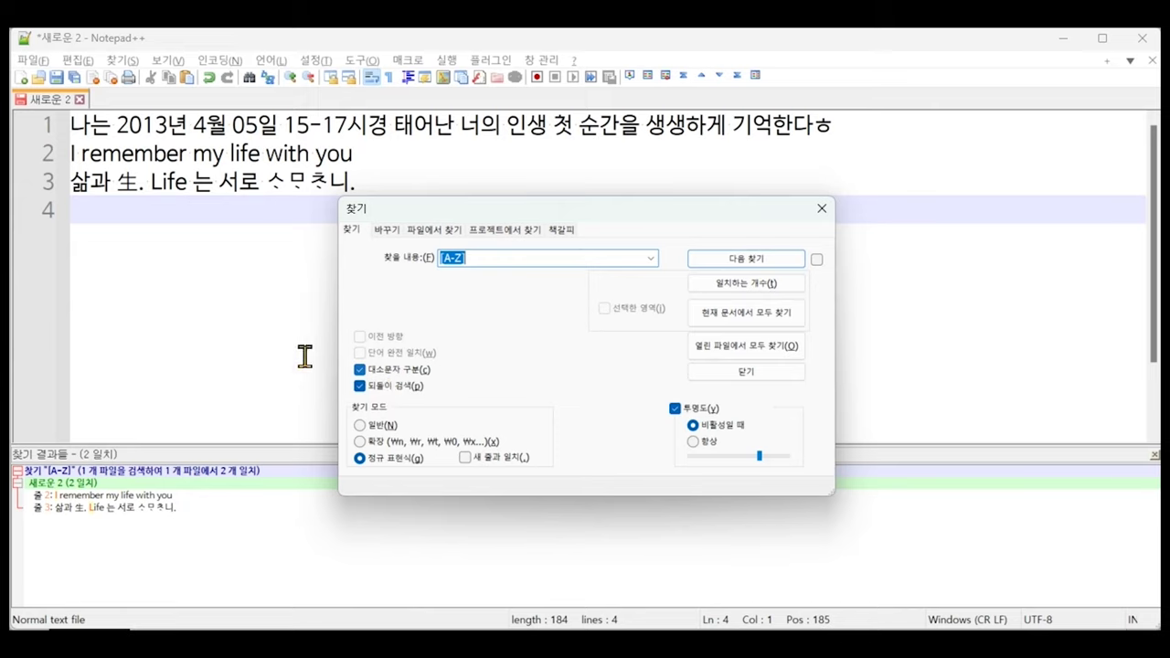
pyautogui.click(507, 258)
pyautogui.press('Home')
pyautogui.press('Right')
pyautogui.write('^')
pyautogui.moveTo(450, 259)
pyautogui.mouseDown()
pyautogui.moveTo(465, 260)
pyautogui.moveTo(450, 258)
pyautogui.mouseUp()
pyautogui.click(519, 255)
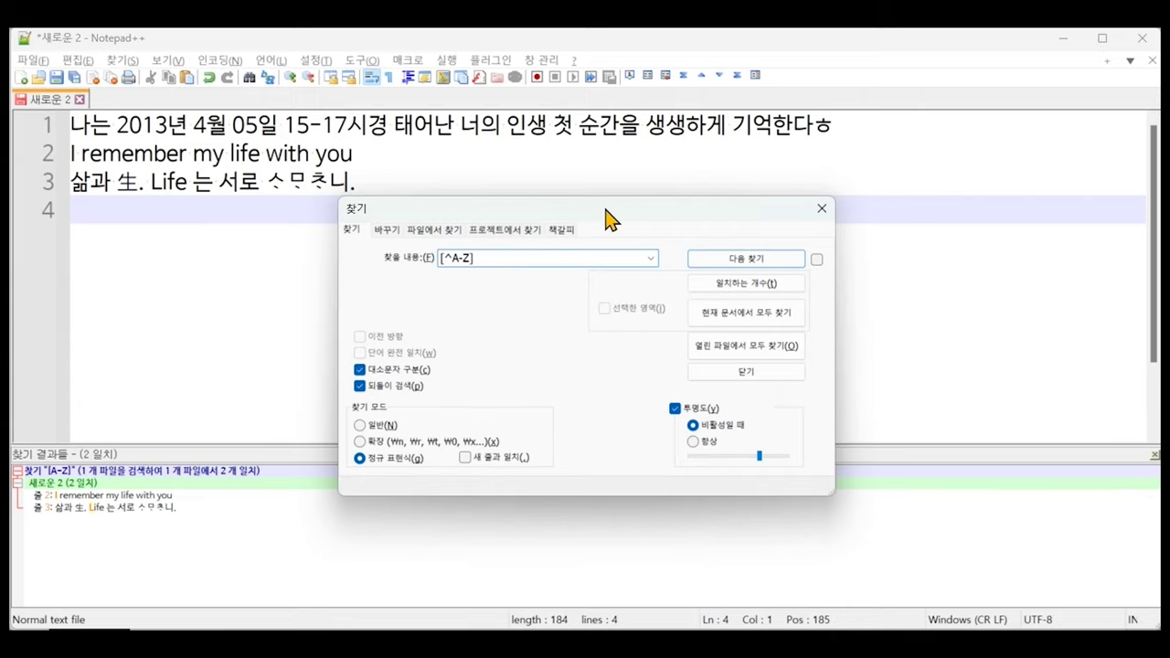
pyautogui.click(759, 314)
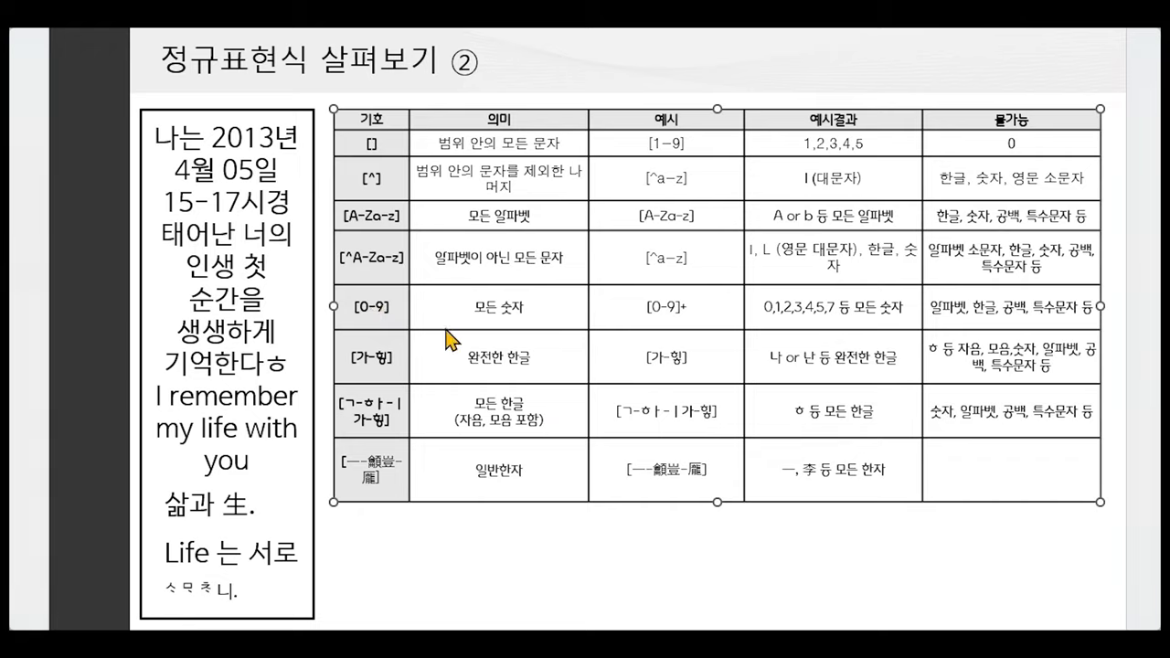
# - Switch from the slides back to Notepad++ and find all matches of [0-9] in the current document
pyautogui.hotkey('alt', 'Tab')
pyautogui.hotkey('ctrl', 'f')
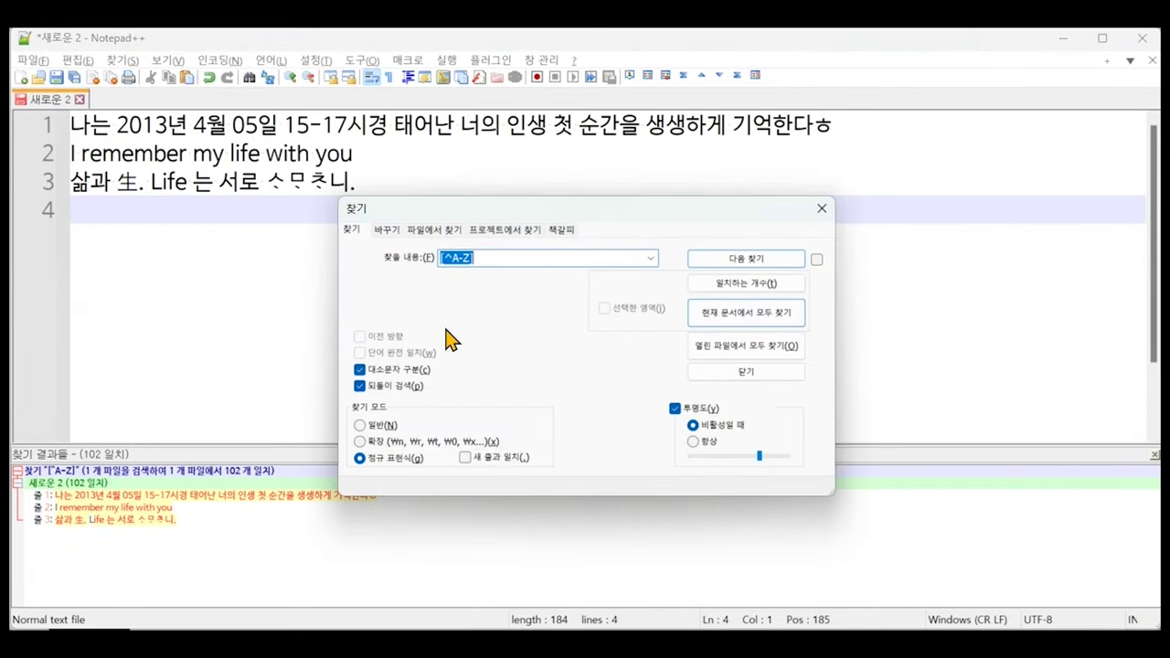
pyautogui.write('[]')
pyautogui.write('0-9')
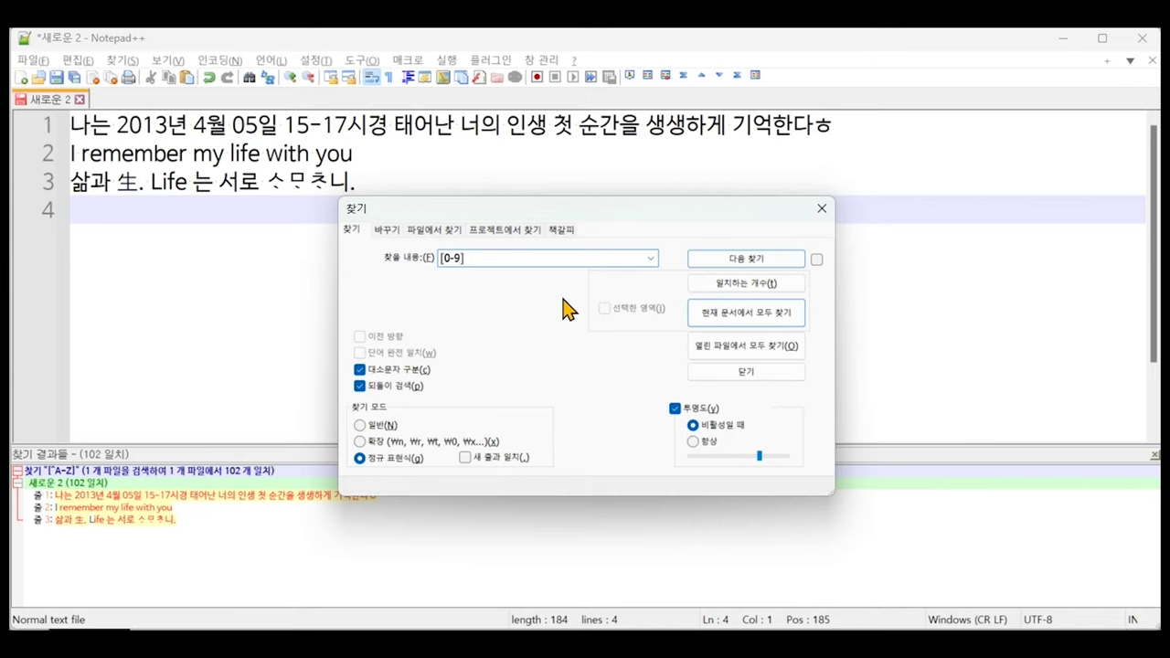
pyautogui.click(721, 314)
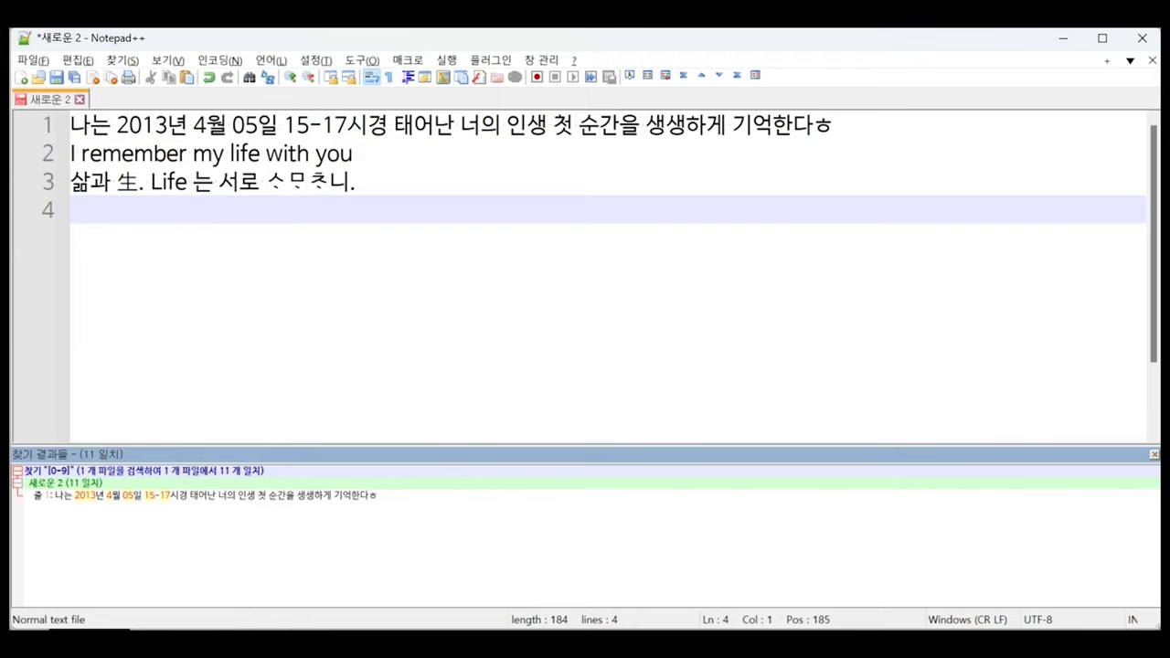
pyautogui.click(334, 316)
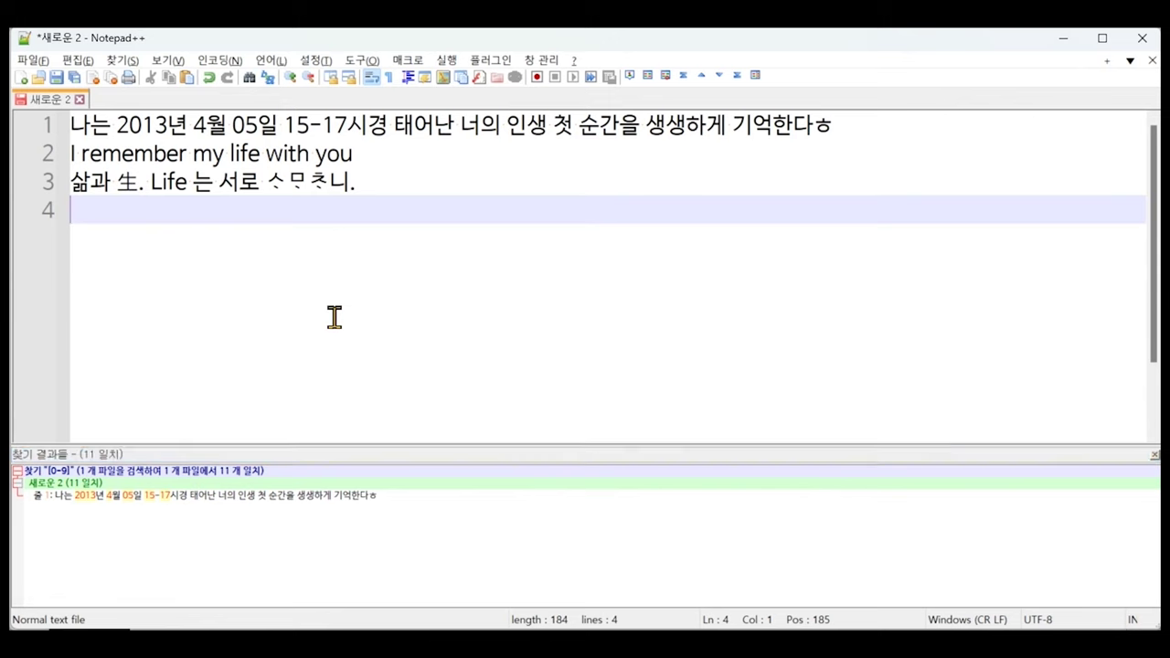
# - Extend the digit expression to [0-9]{4} and find all four-digit matches in the current document
pyautogui.hotkey('ctrl', 'f')
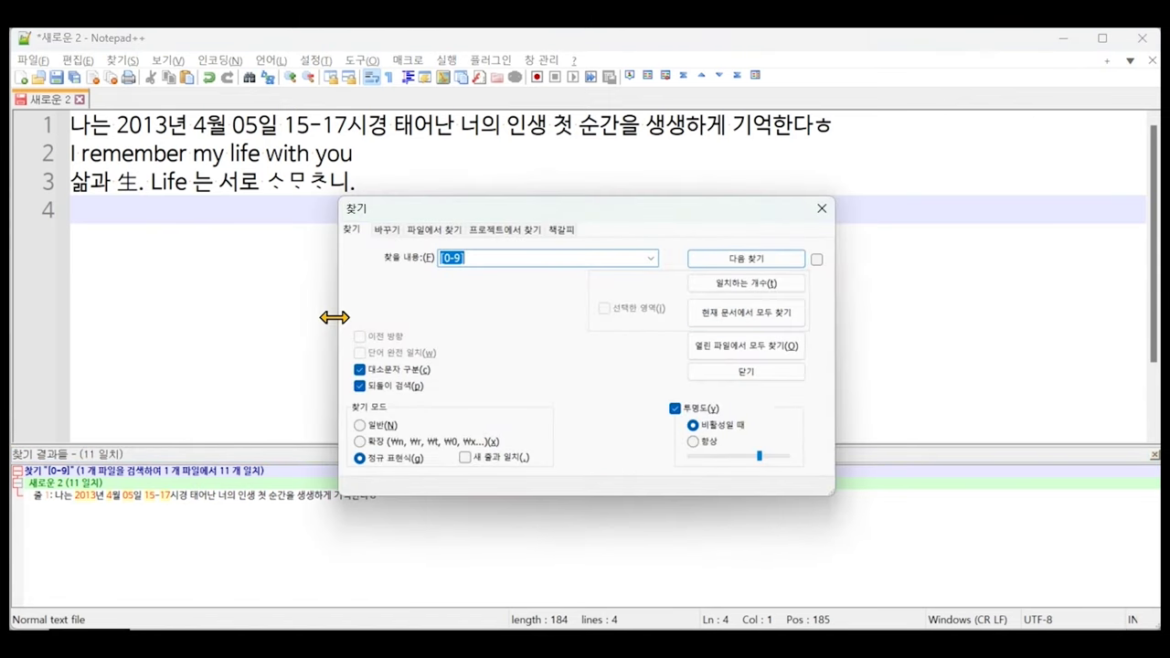
pyautogui.press('Left')
pyautogui.press('Right')
pyautogui.press('Right')
pyautogui.press('Right')
pyautogui.press('Right')
pyautogui.press('Right')
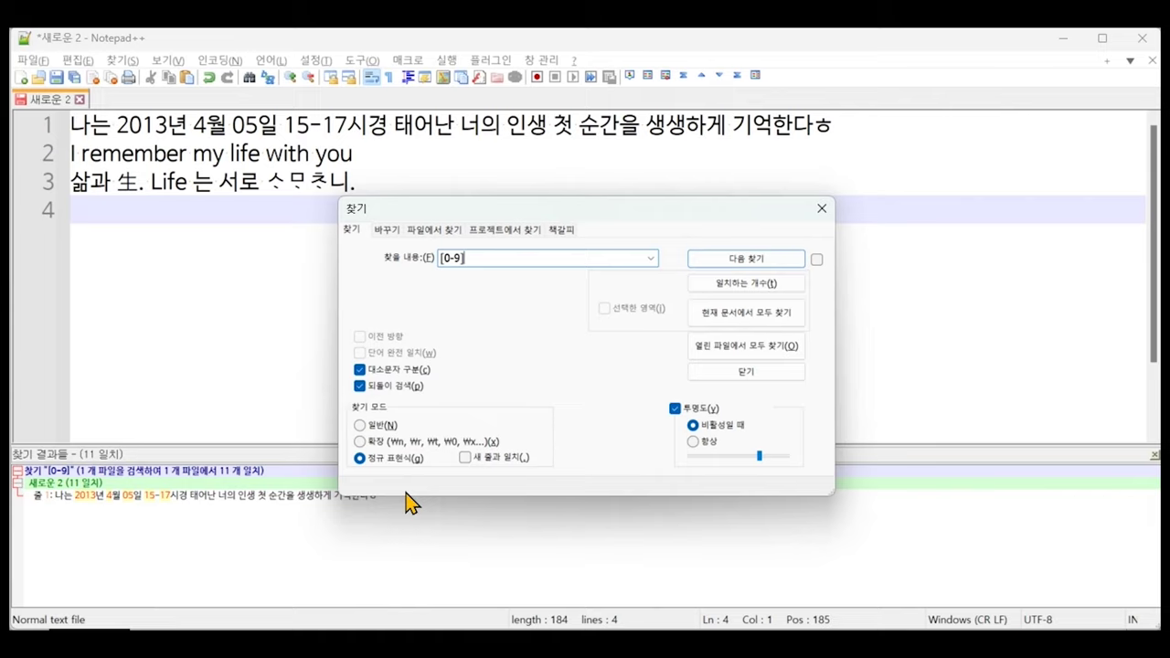
pyautogui.write('{}')
pyautogui.press('Left')
pyautogui.write('4')
pyautogui.click(768, 312)
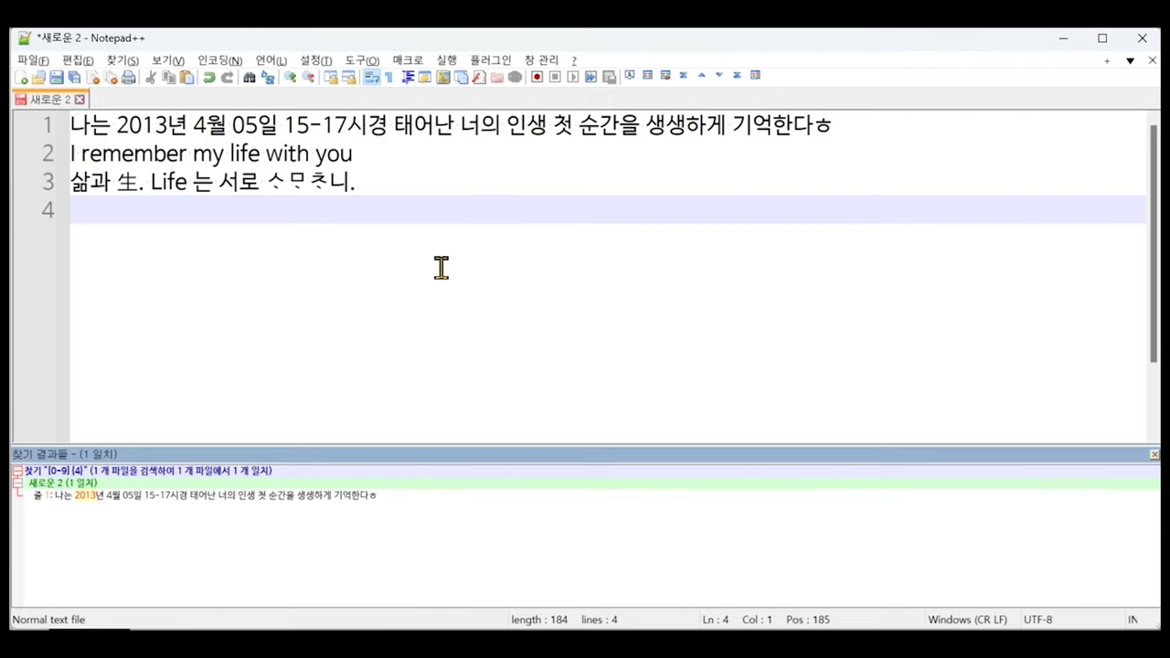
# - Highlight the month and day text in the first line as the pattern to match
pyautogui.moveTo(191, 125); pyautogui.dragTo(282, 125)
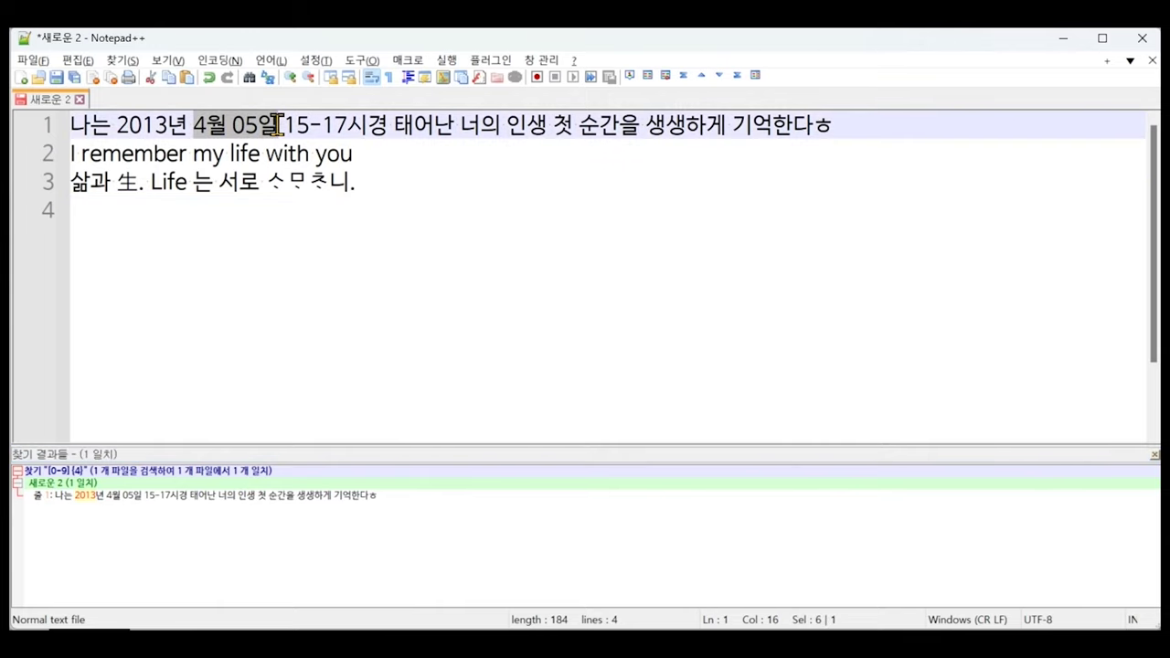
pyautogui.click(492, 231)
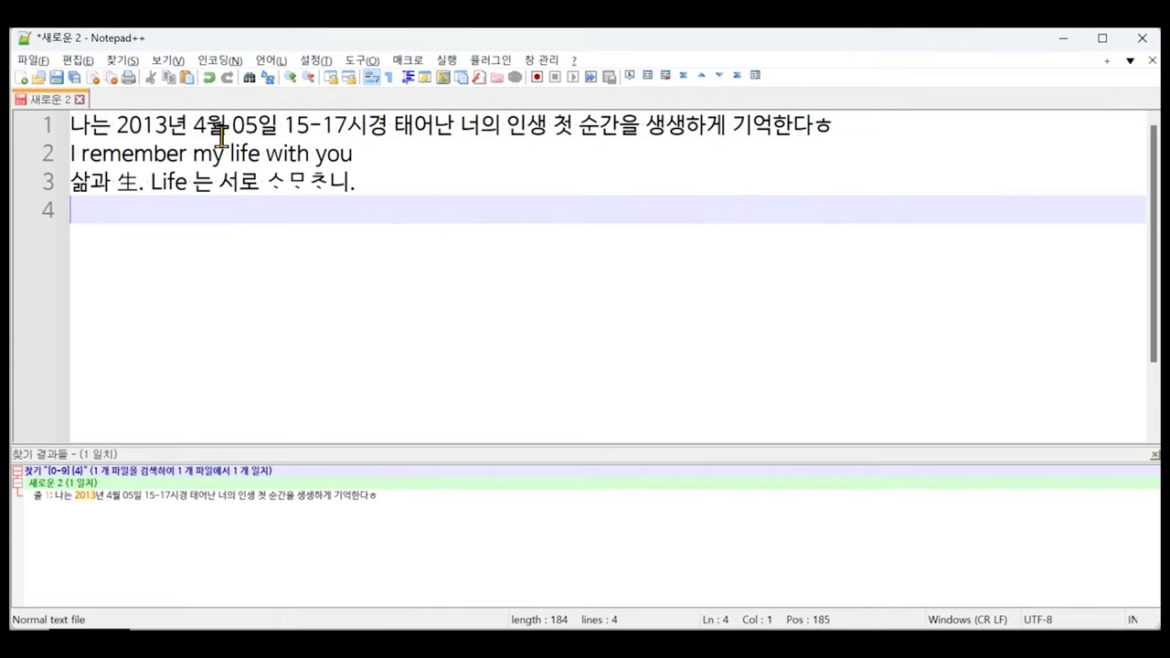
pyautogui.click(192, 125)
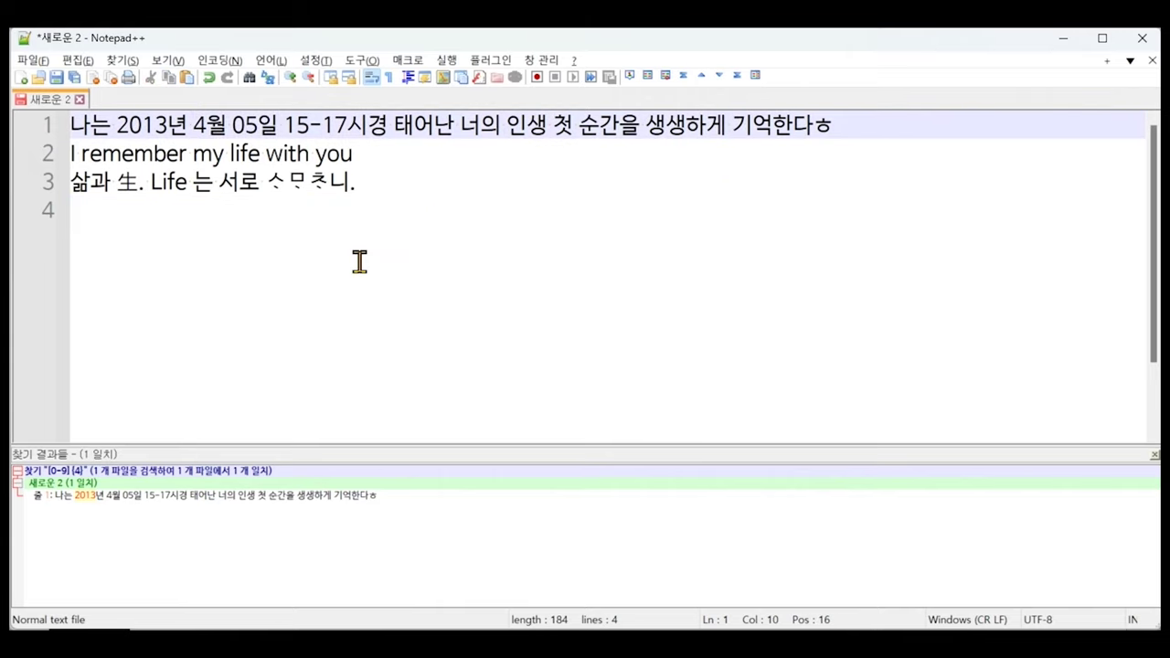
pyautogui.click(253, 126)
# - Enter the regular expression [0-9]월 [0-9]일 as the search term
pyautogui.hotkey('ctrl', 'f')
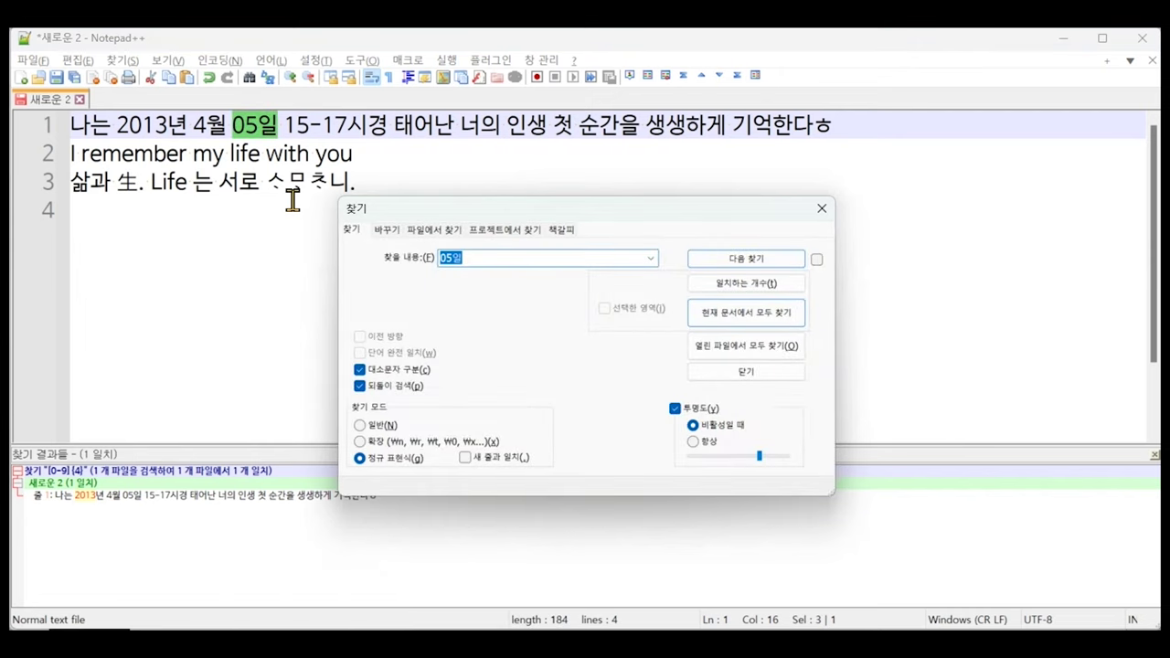
pyautogui.write('[0]')
pyautogui.write('-9]')
pyautogui.write('DNJF')
pyautogui.press('BackSpace')
pyautogui.press('BackSpace')
pyautogui.press('BackSpace')
pyautogui.press('BackSpace')
pyautogui.write('월')
pyautogui.write('[0-9]')
pyautogui.write('일')
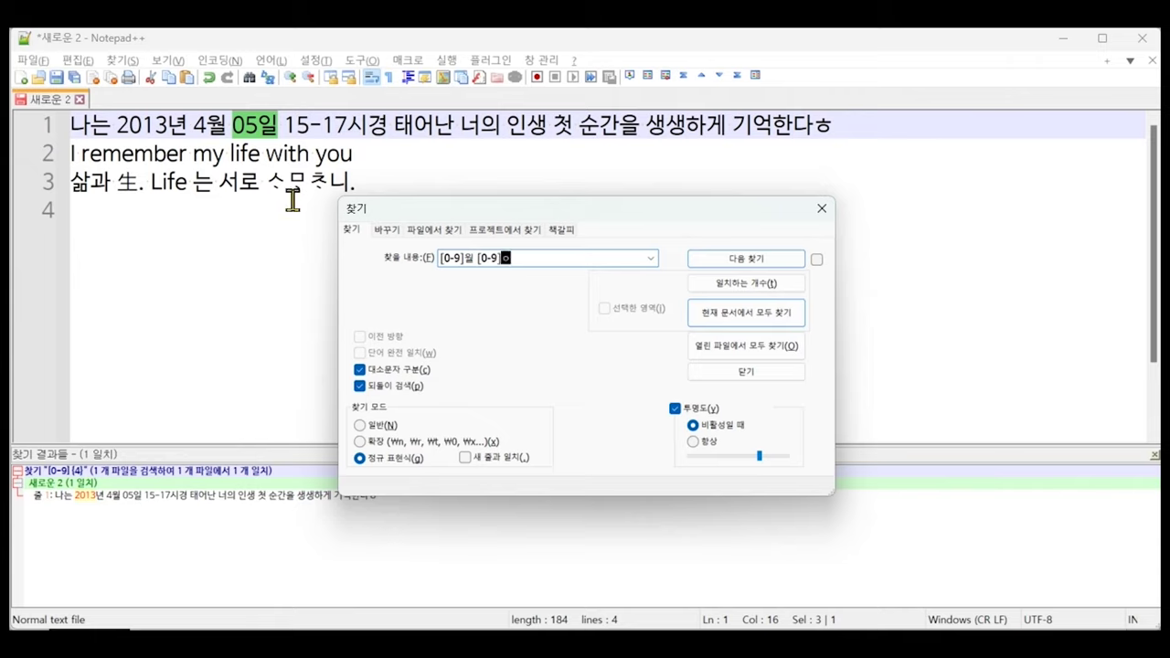
# - Add + after both digit ranges to make [0-9]+월 [0-9]+일 and find all matches in the current document
pyautogui.press('Left')
pyautogui.press('Left')
pyautogui.press('Left')
pyautogui.press('Left')
pyautogui.press('Left')
pyautogui.press('Left')
pyautogui.write('+')
pyautogui.press('Right')
pyautogui.press('Right')
pyautogui.press('Right')
pyautogui.write('+')
pyautogui.click(773, 315)
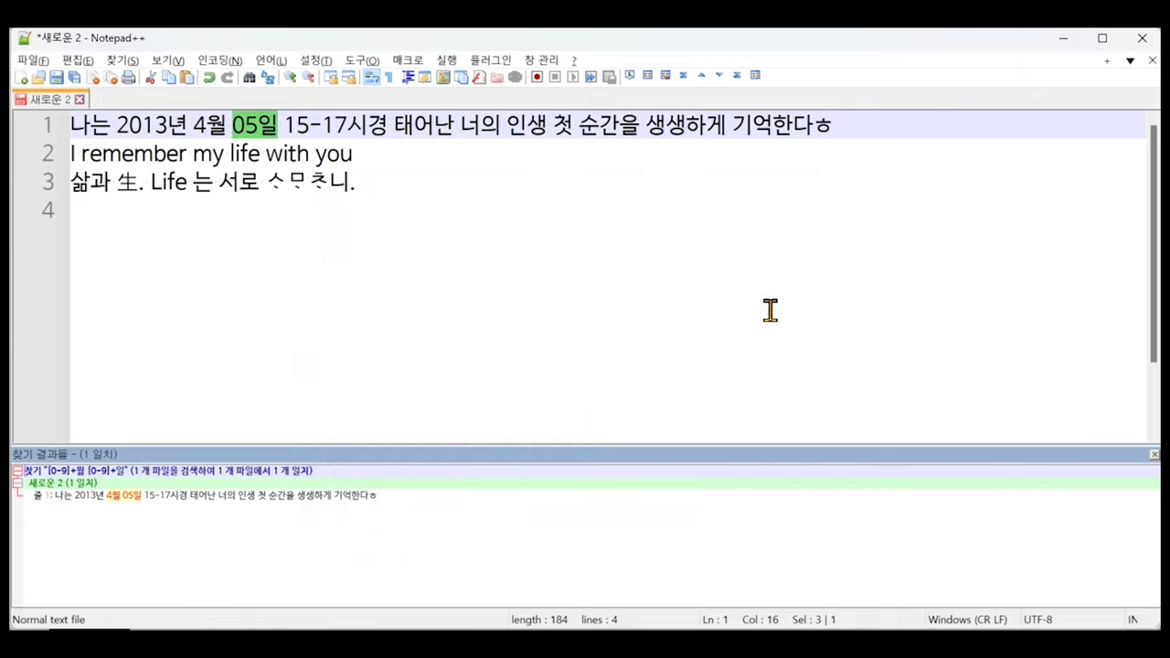
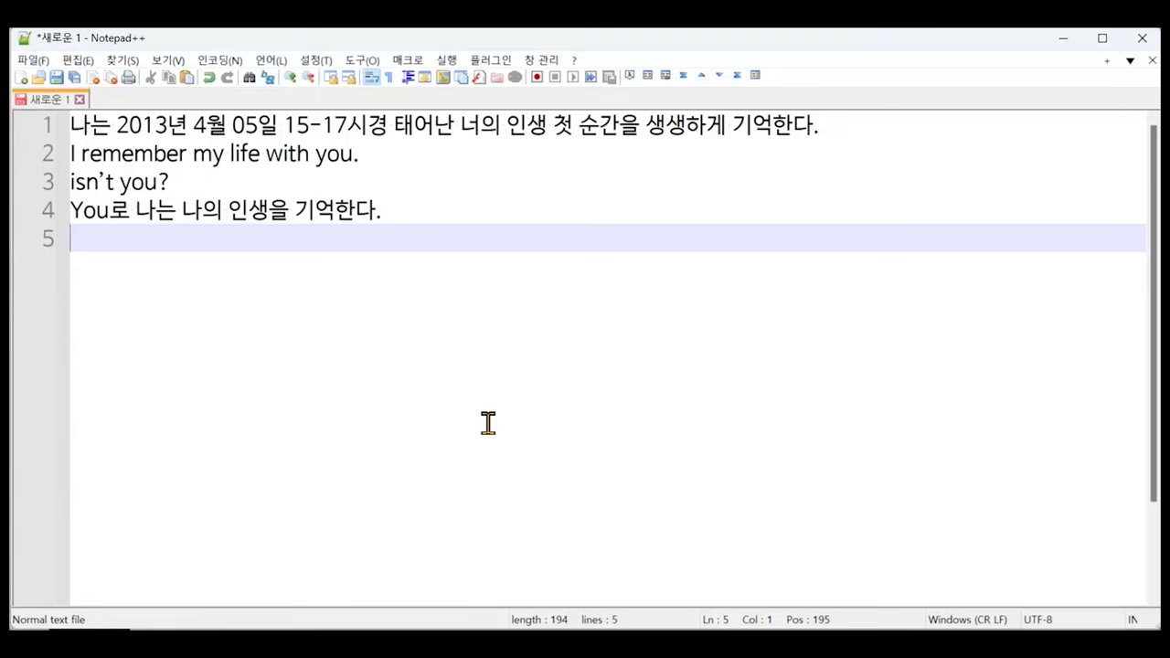
# - Replace every \r in the document with nothing, using regular expression mode, and close the Replace dialog
pyautogui.hotkey('ctrl', 'h')
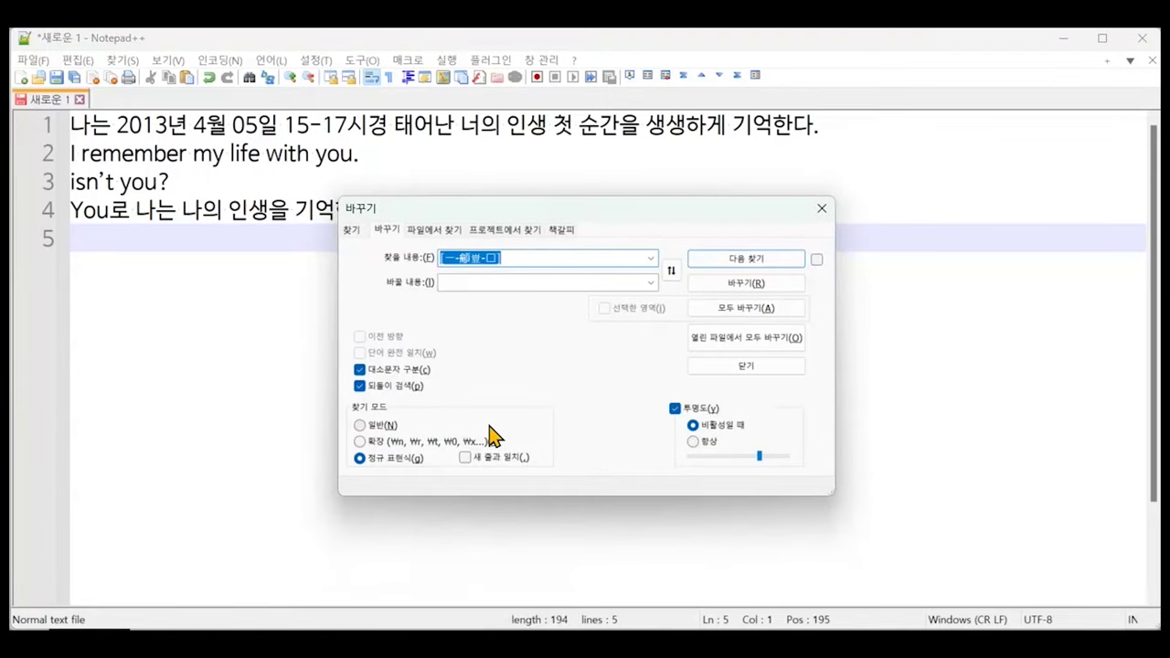
pyautogui.write('\\r')
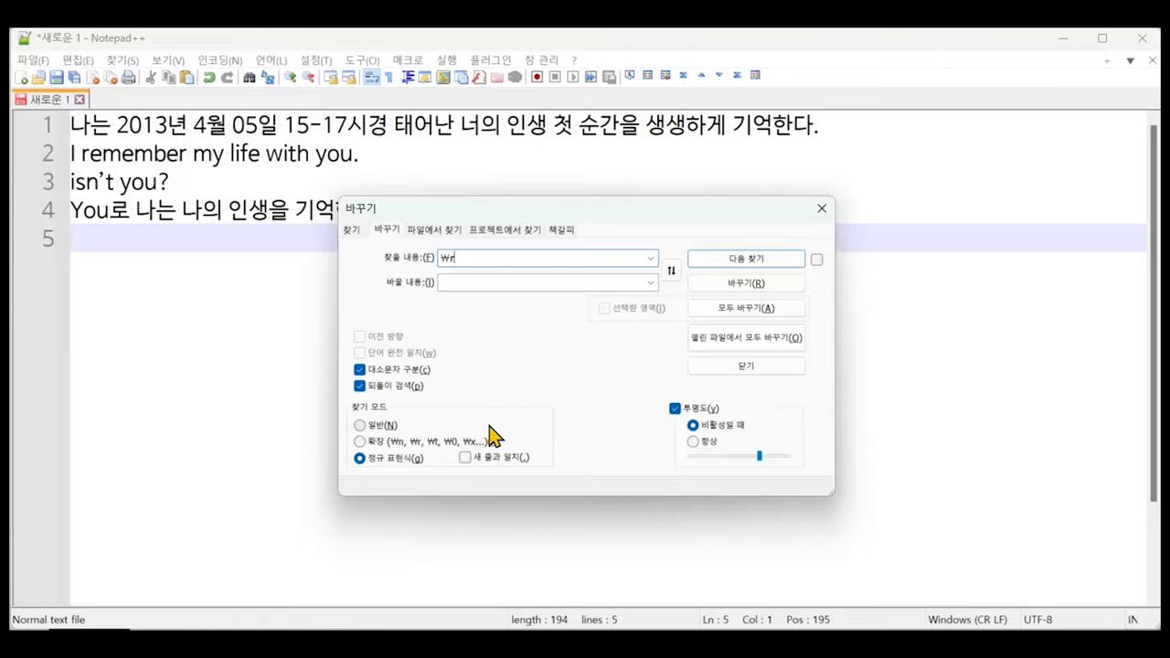
pyautogui.press('Tab')
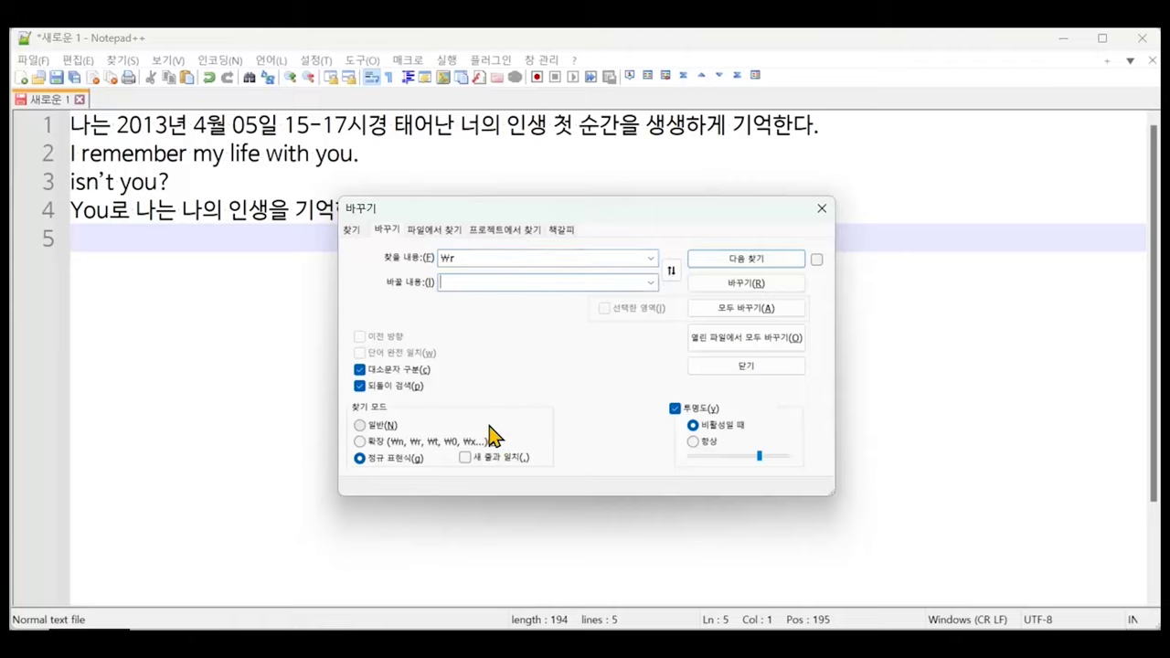
pyautogui.click(719, 315)
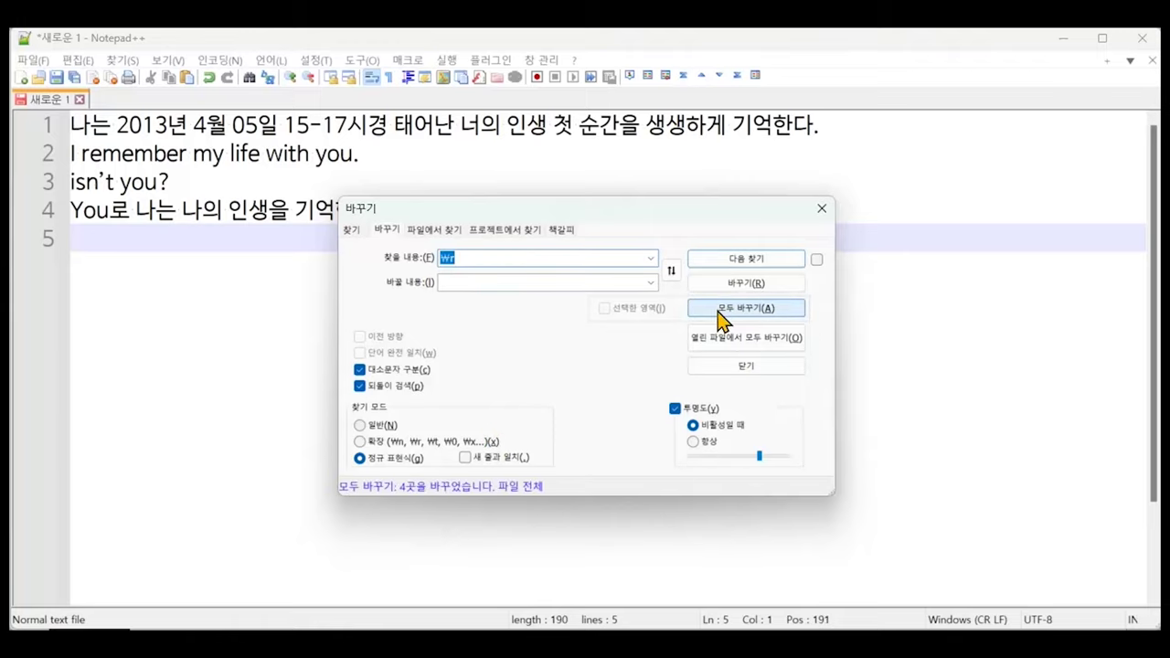
pyautogui.click(822, 208)
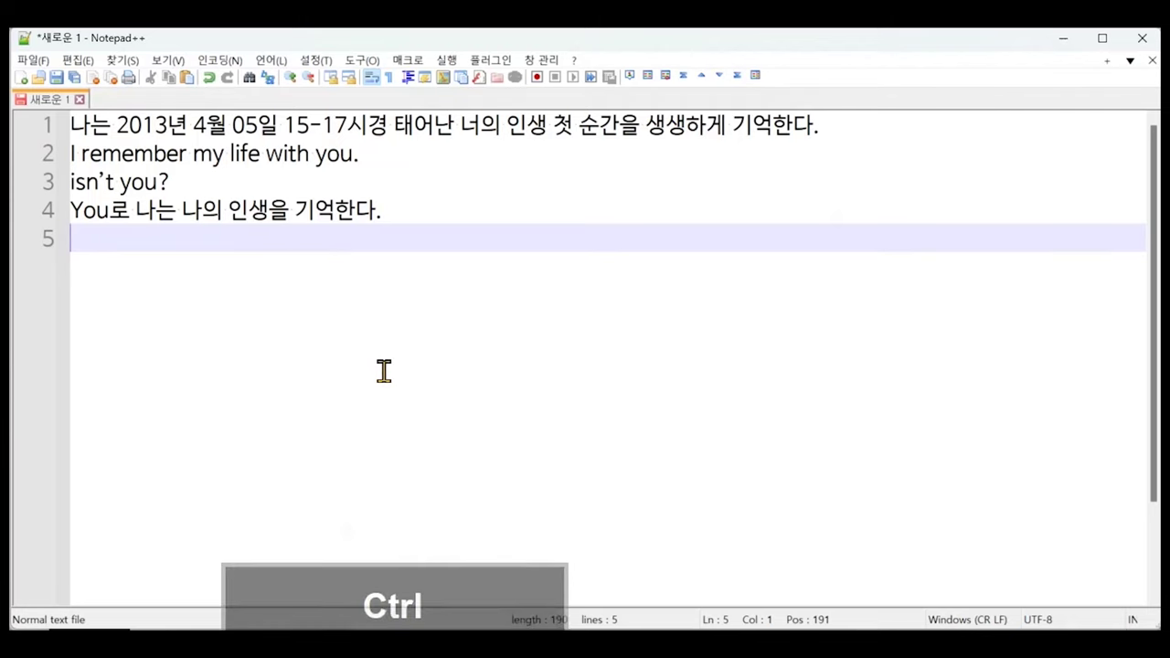
# - Find all matches in the current document for the regular expression . and for its escaped form \
pyautogui.hotkey('ctrl', 'f')
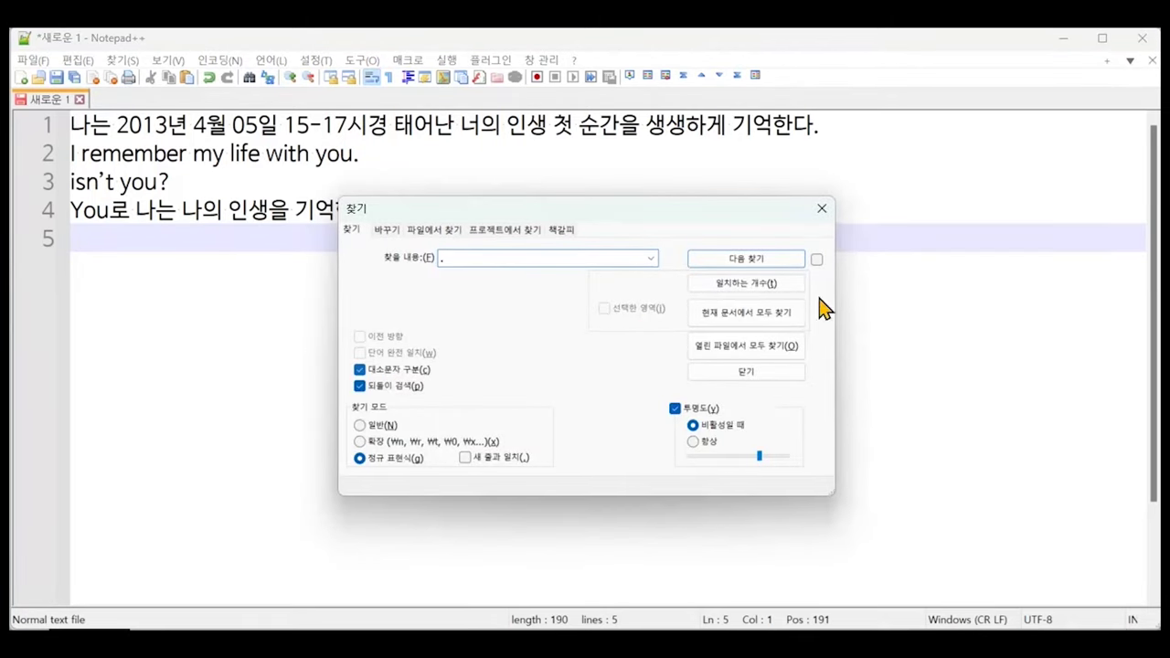
pyautogui.click(748, 312)
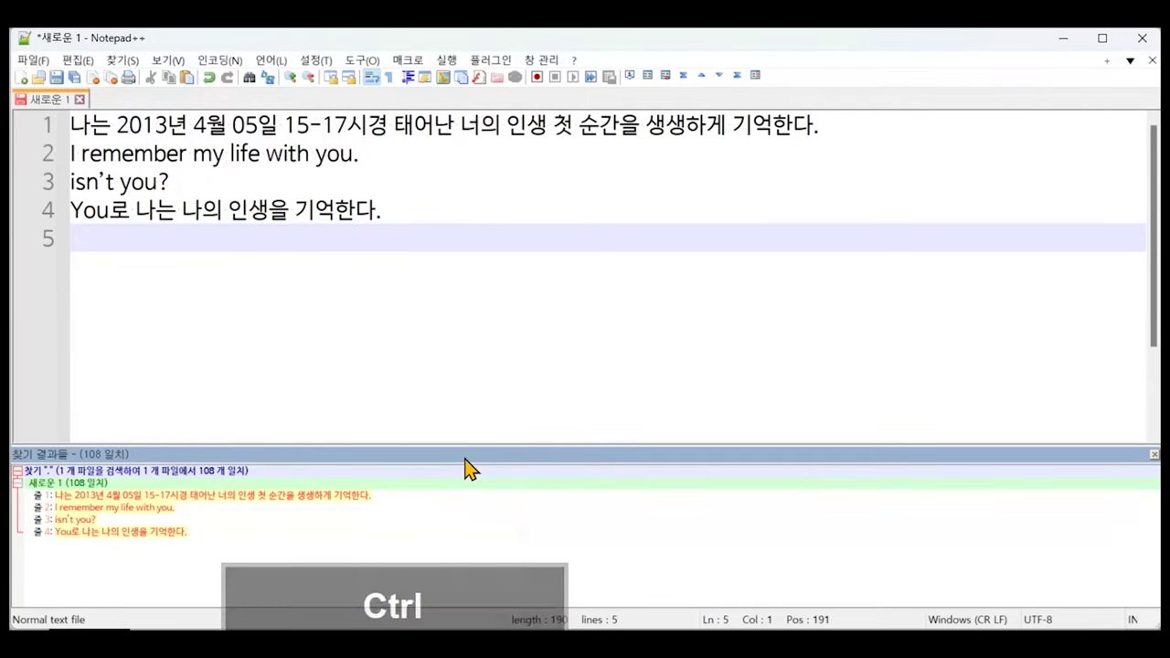
pyautogui.hotkey('ctrl', 'f')
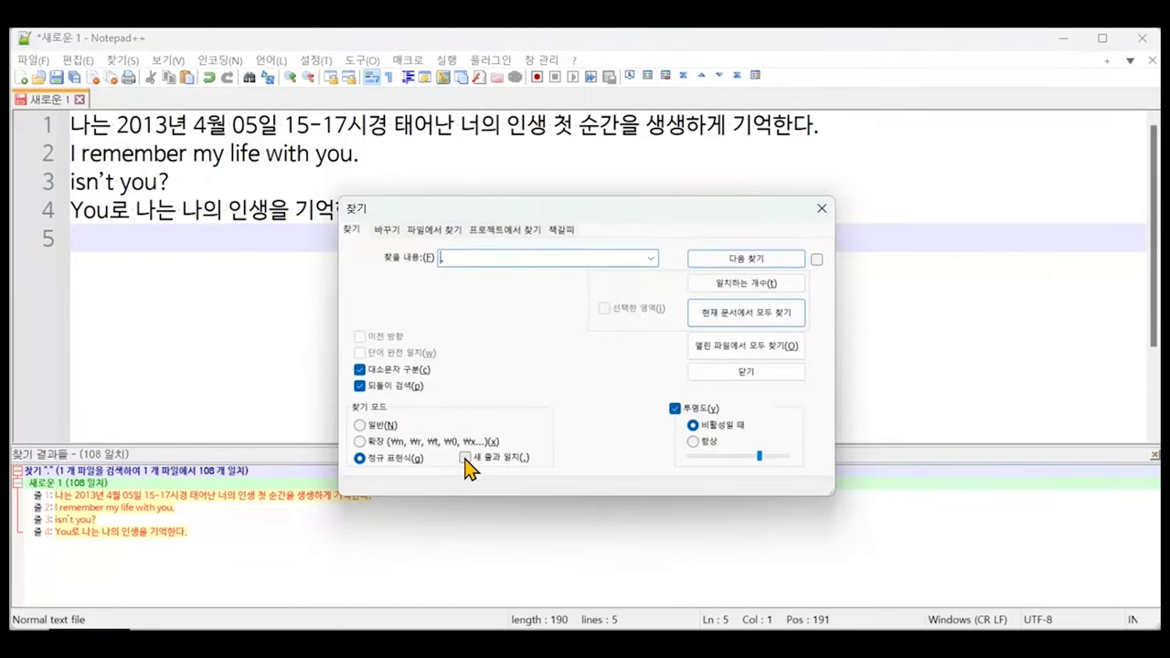
pyautogui.write('\\')
pyautogui.hotkey('shift', 'Home')
pyautogui.hotkey('shift', 'Home')
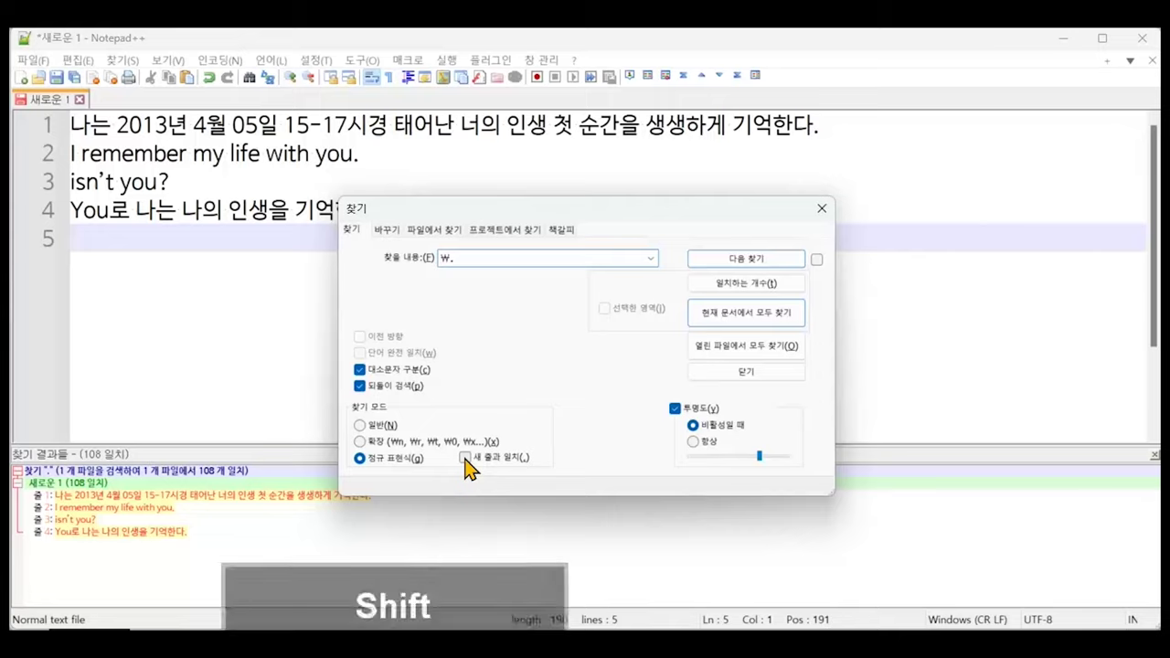
pyautogui.press('End')
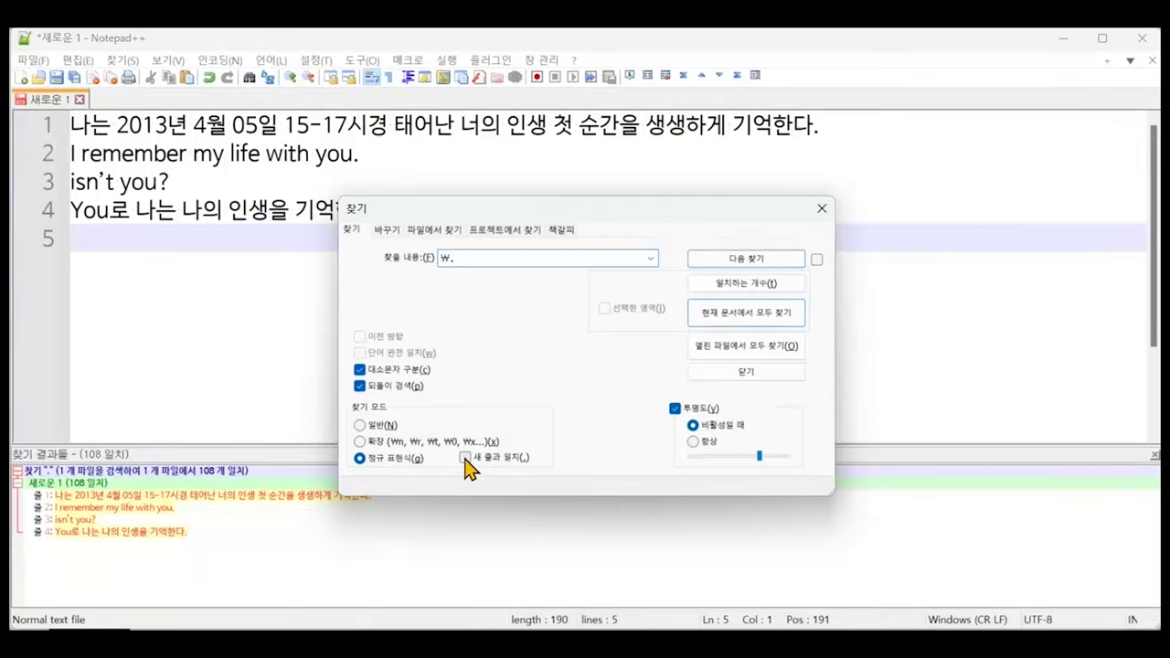
pyautogui.click(725, 315)
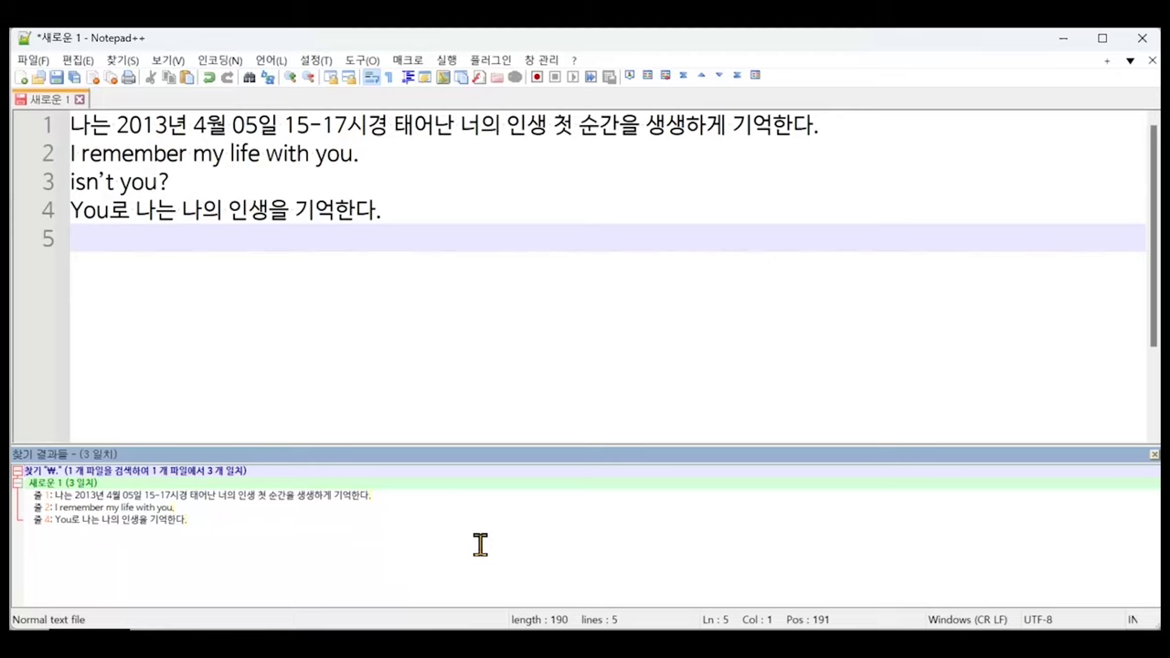
# - Highlight the time range 15-17시경 in the first line as the text to match, and clear the selection
pyautogui.click(490, 243)
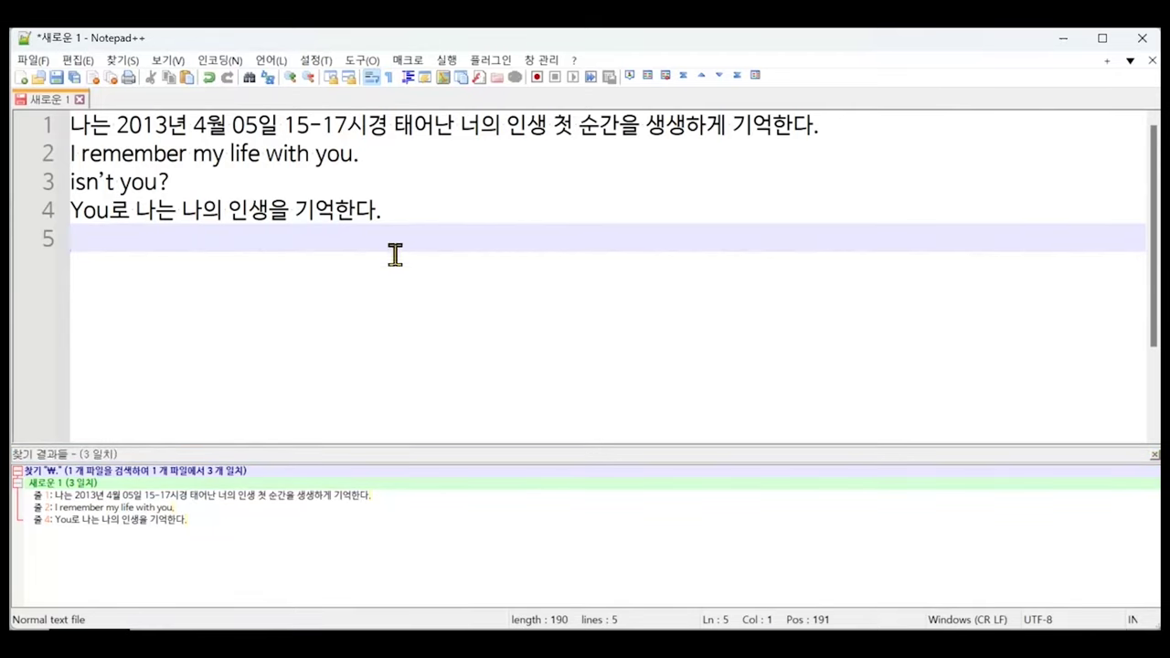
pyautogui.moveTo(289, 122); pyautogui.dragTo(392, 124)
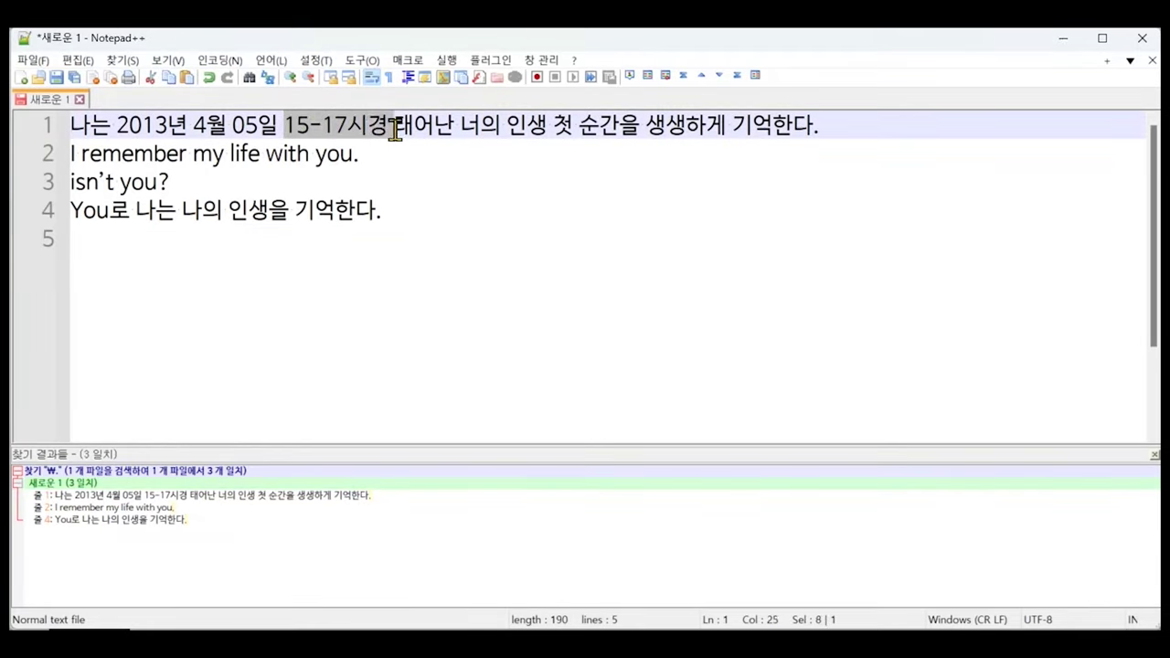
pyautogui.click(469, 157)
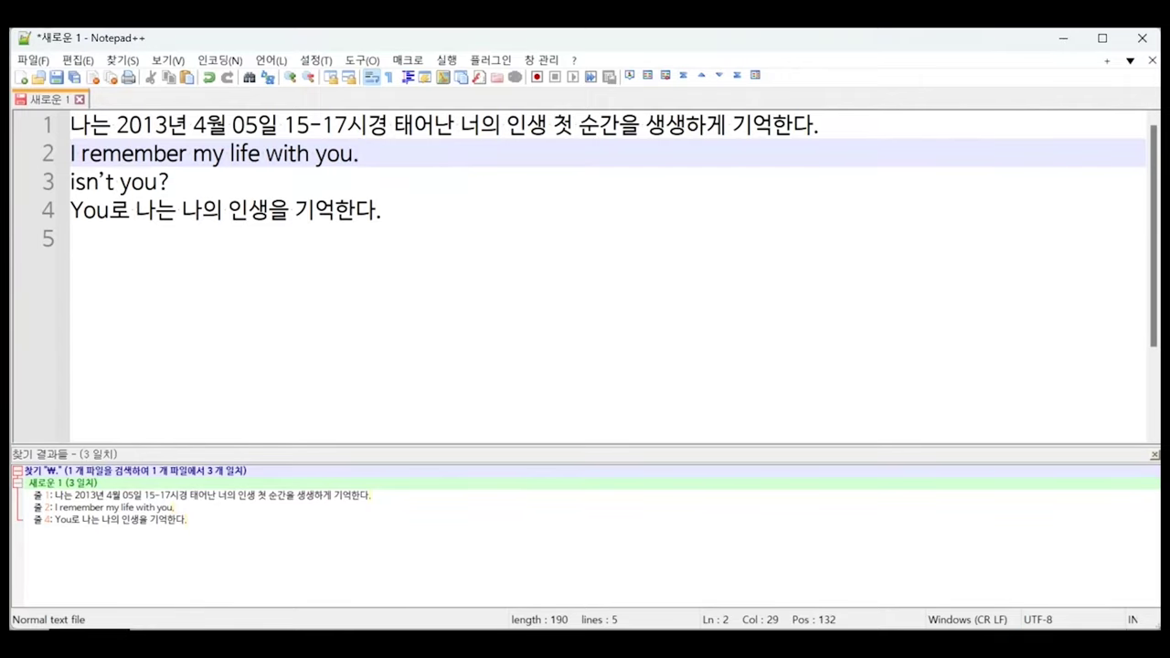
pyautogui.click(477, 342)
# - Find all matches in the current document for the regular expression [0-9]+\-[0-9]+, with the hyphen escaped
pyautogui.hotkey('ctrl', 'f')
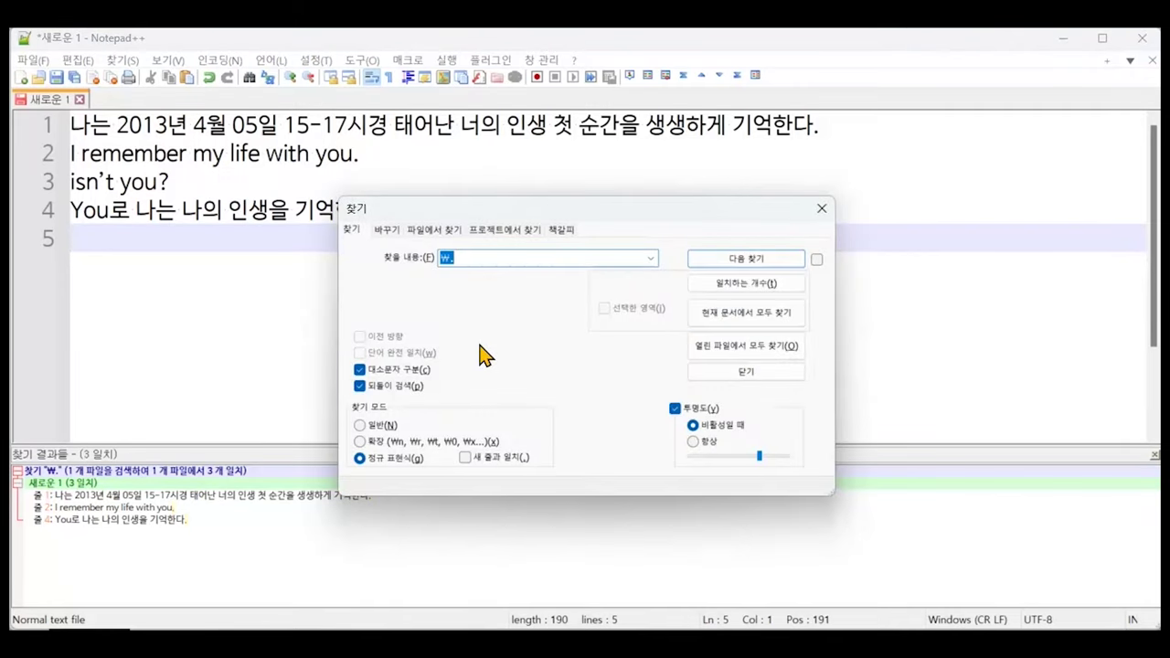
pyautogui.write('[0-9]')
pyautogui.write('+')
pyautogui.write('\\')
pyautogui.write('-')
pyautogui.write('[0-9]')
pyautogui.write('+')
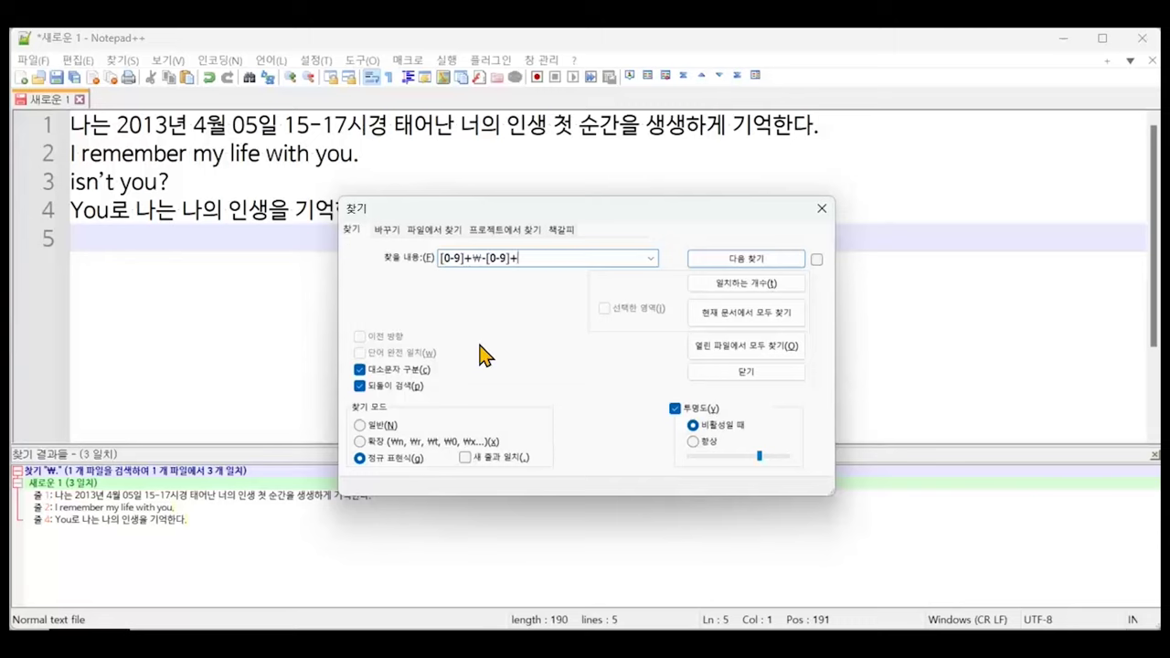
pyautogui.click(722, 320)
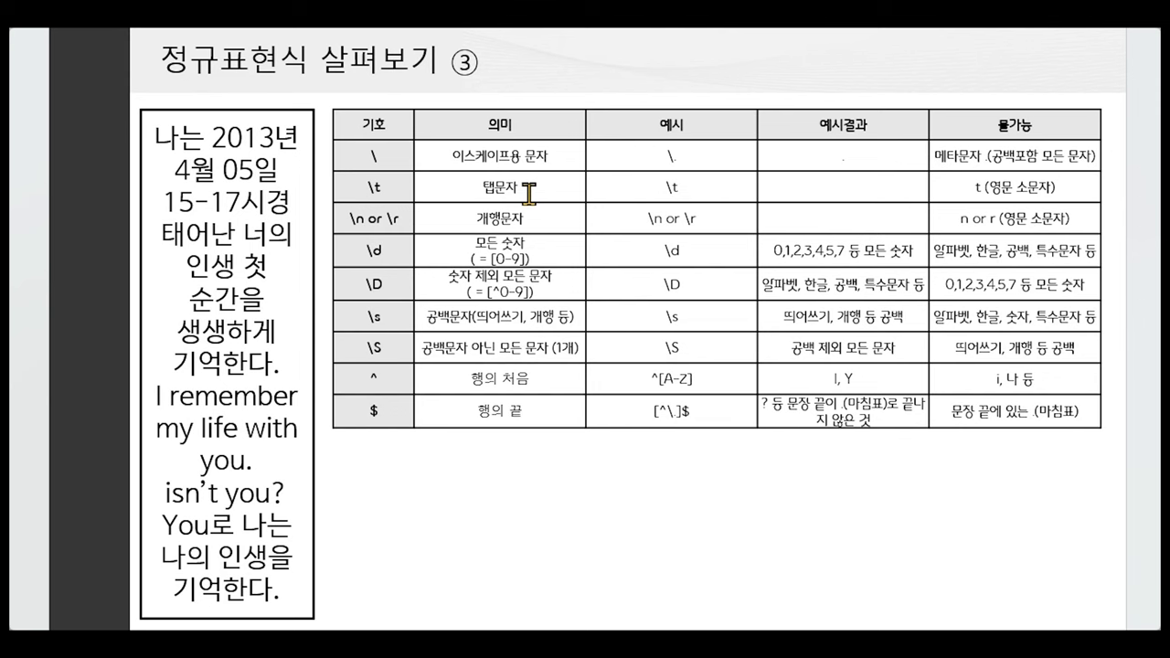
# - Switch back to Notepad++ and search the document for the tab character \t
pyautogui.hotkey('alt', 'Tab')
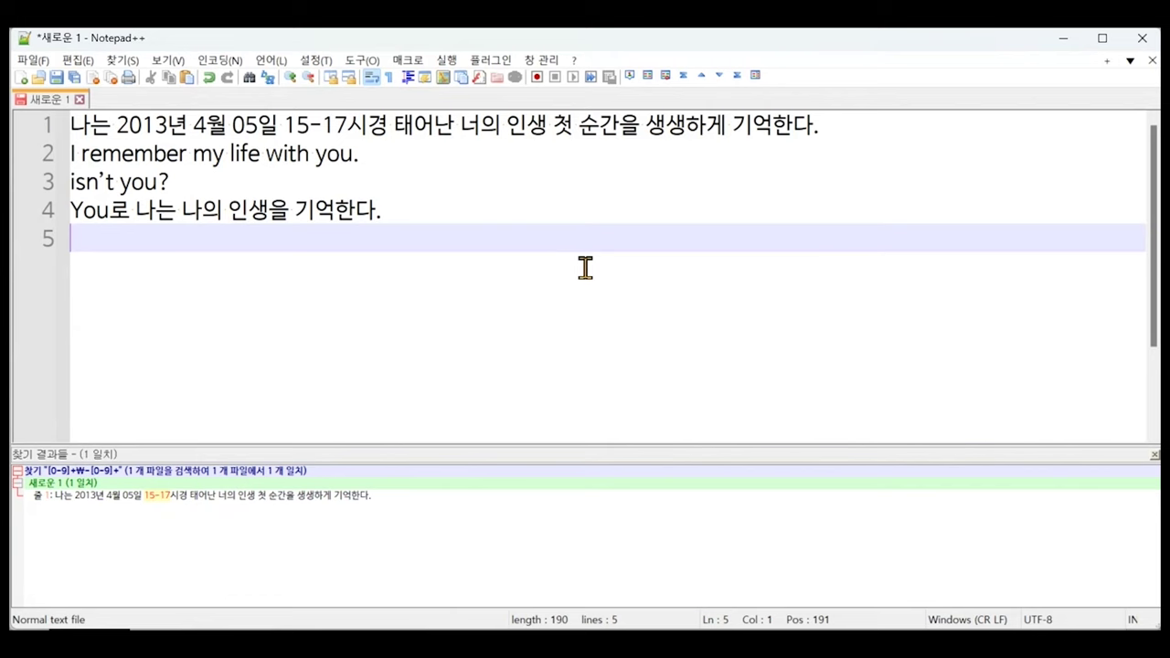
pyautogui.hotkey('ctrl', 'f')
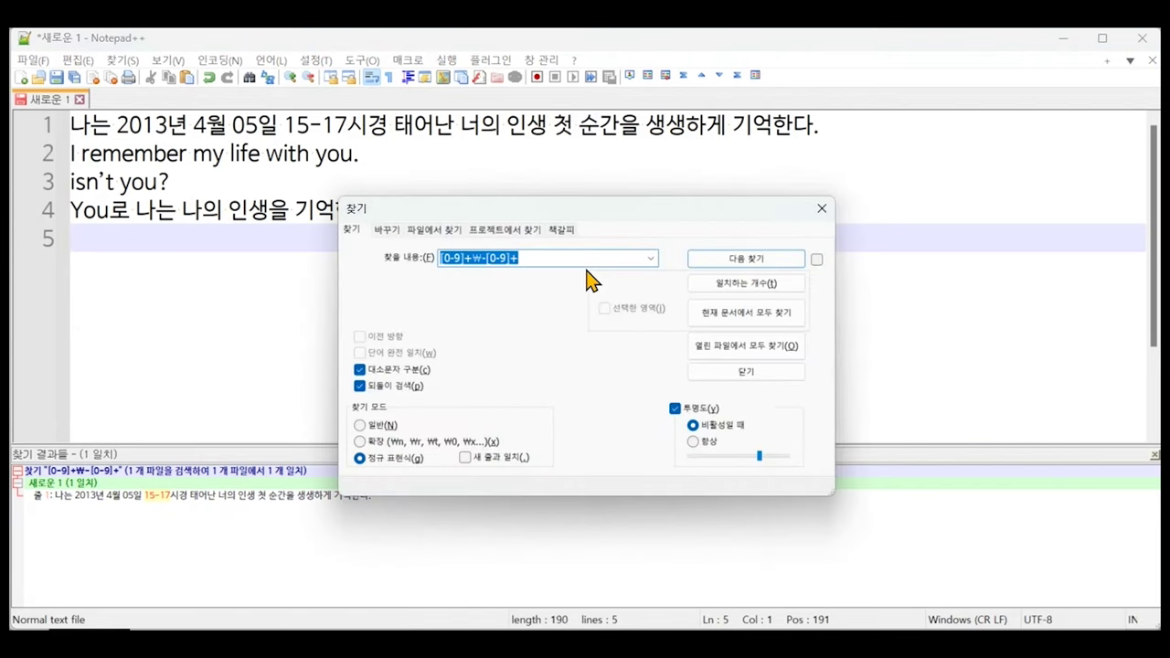
pyautogui.write('\\t')
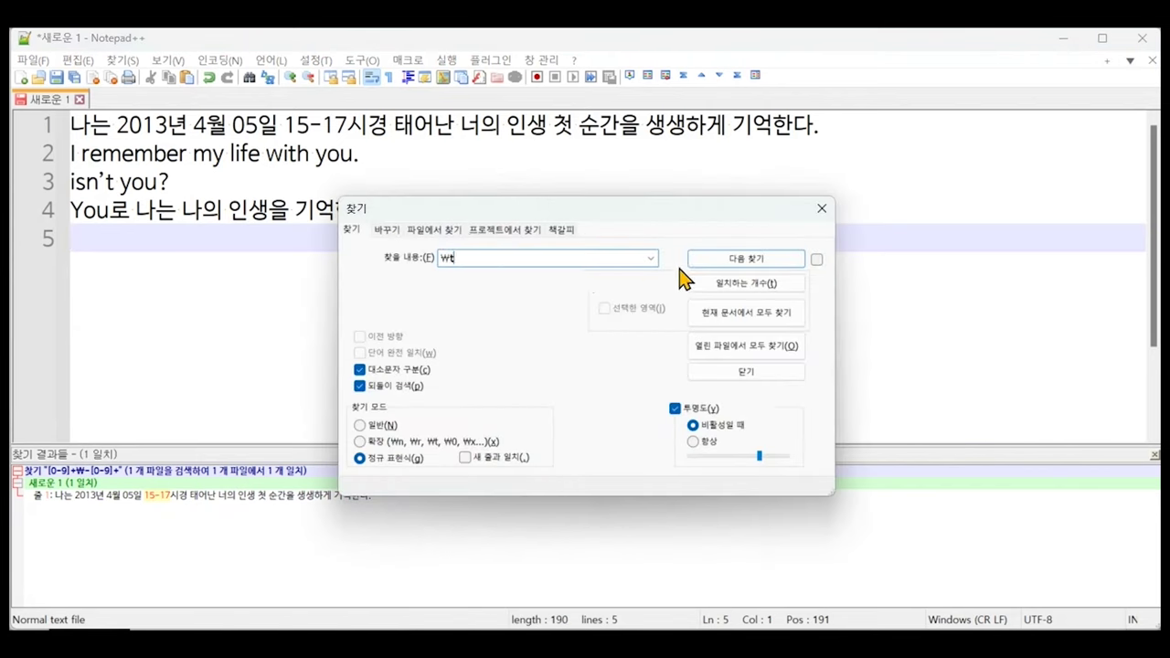
pyautogui.click(718, 262)
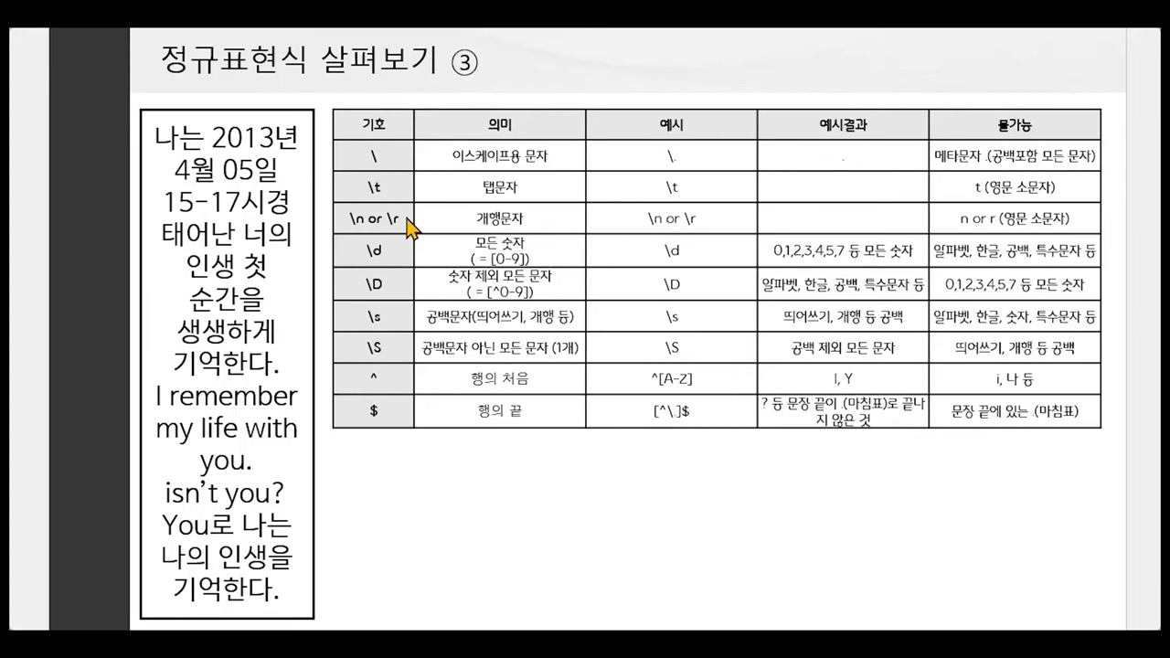
# - Return to Notepad++, replace every \n in the document with nothing, and undo that replacement
pyautogui.hotkey('alt', 'Tab')
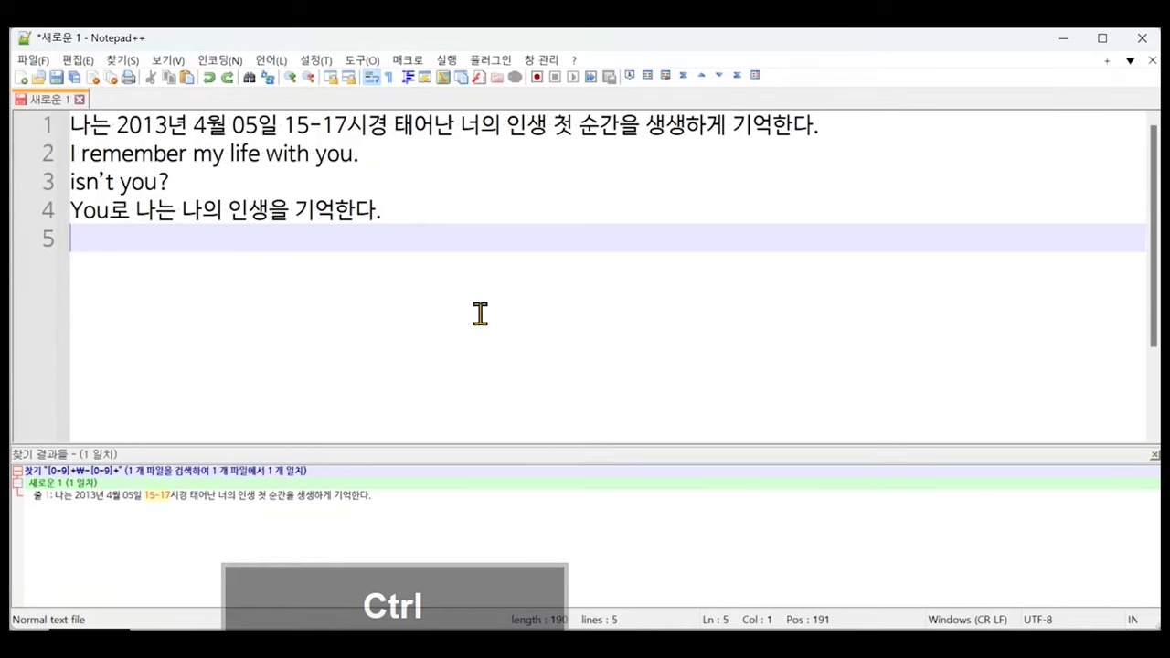
pyautogui.hotkey('ctrl', 'h')
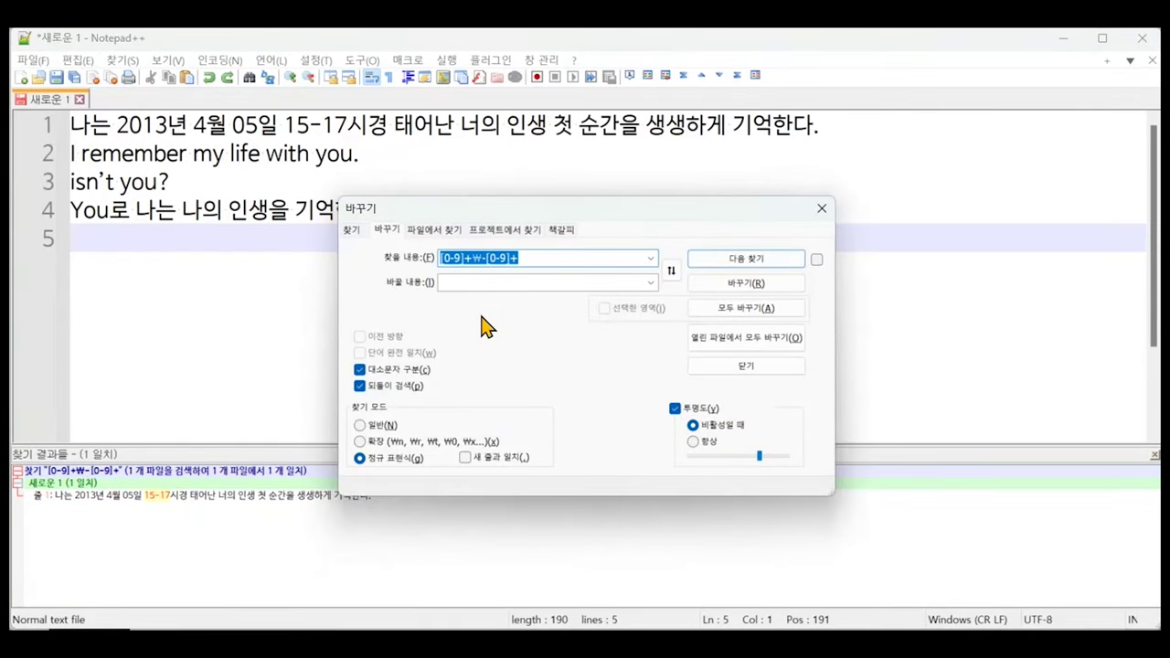
pyautogui.write('\\')
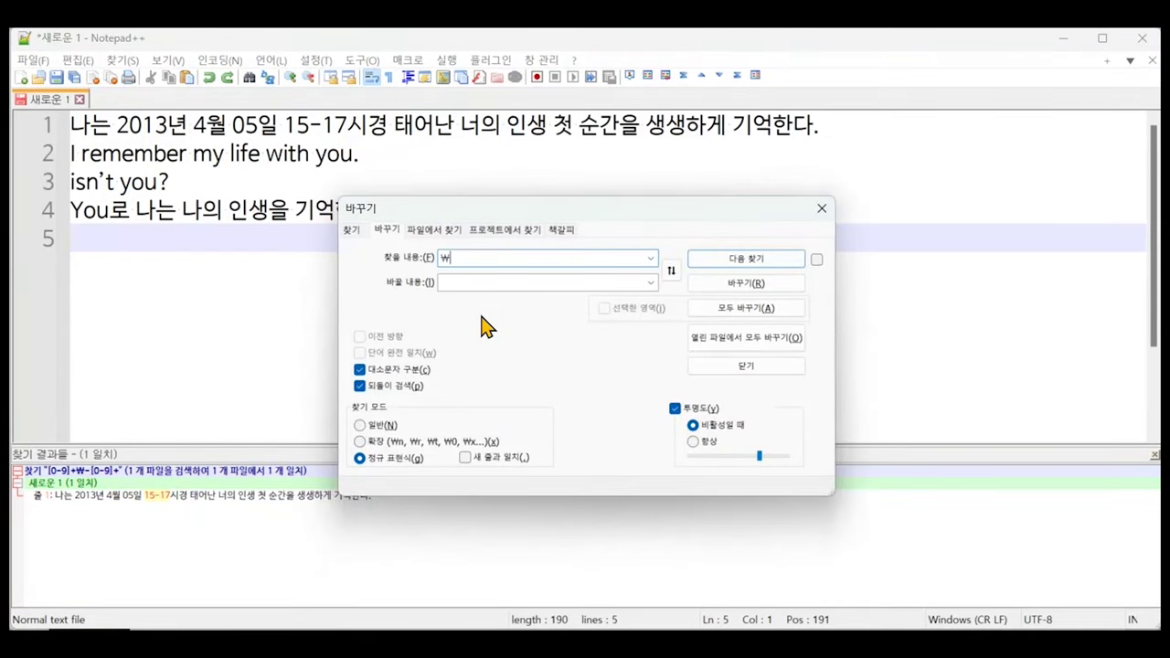
pyautogui.write('n')
pyautogui.press('Tab')
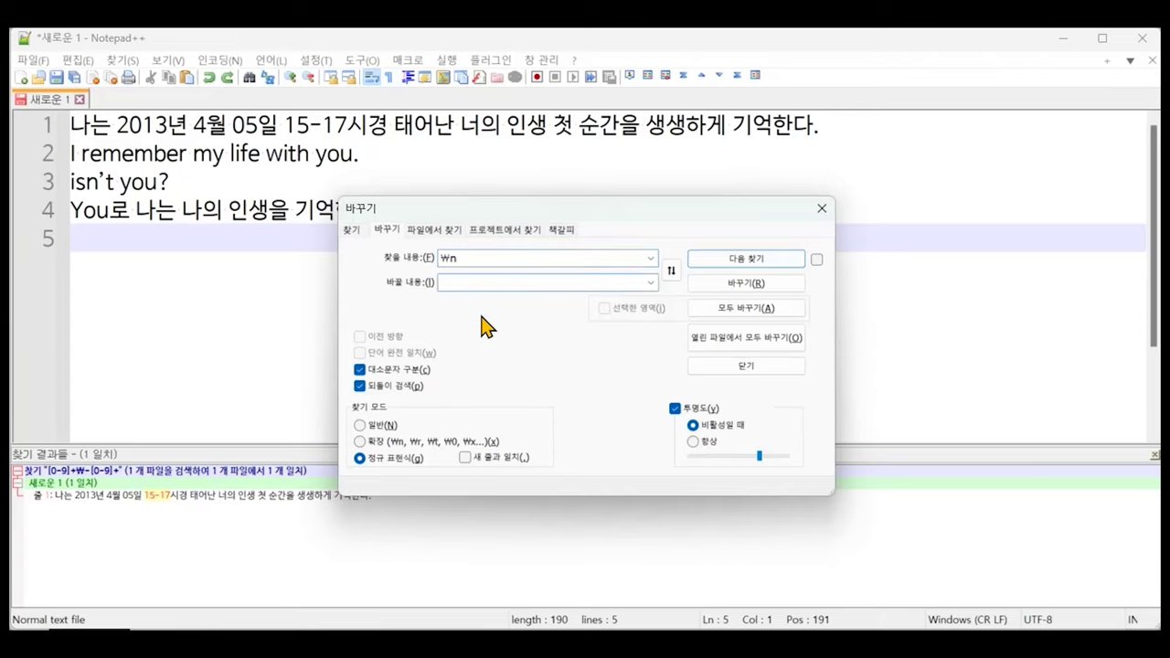
pyautogui.click(724, 311)
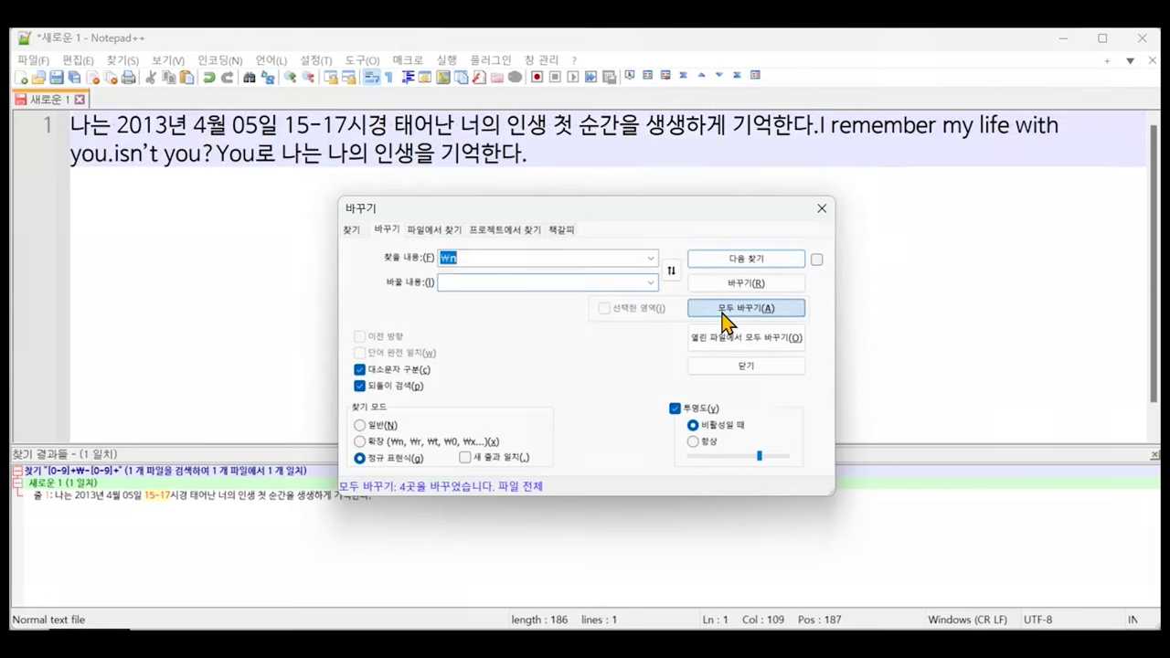
pyautogui.click(822, 209)
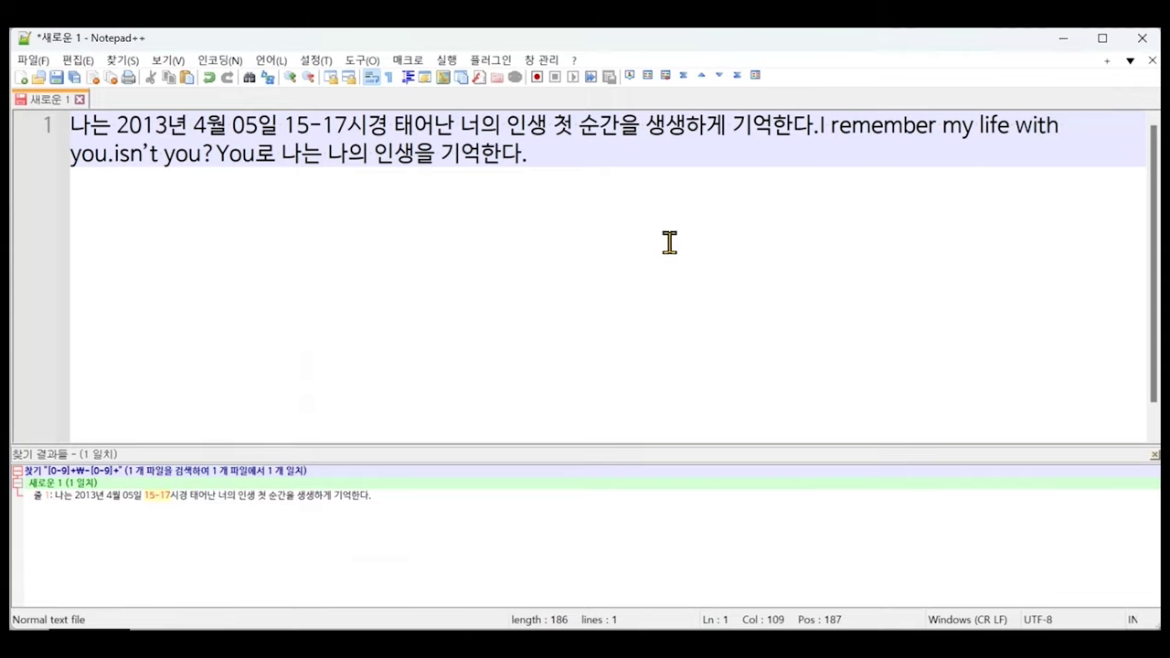
pyautogui.hotkey('ctrl', 'z')
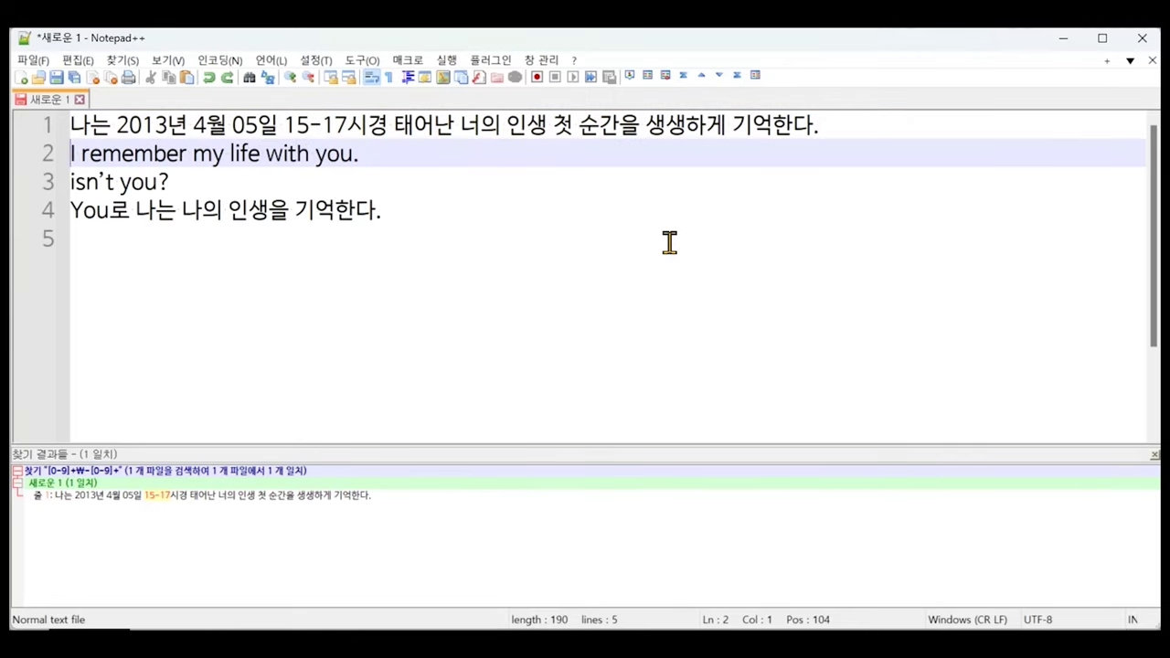
pyautogui.click(669, 241)
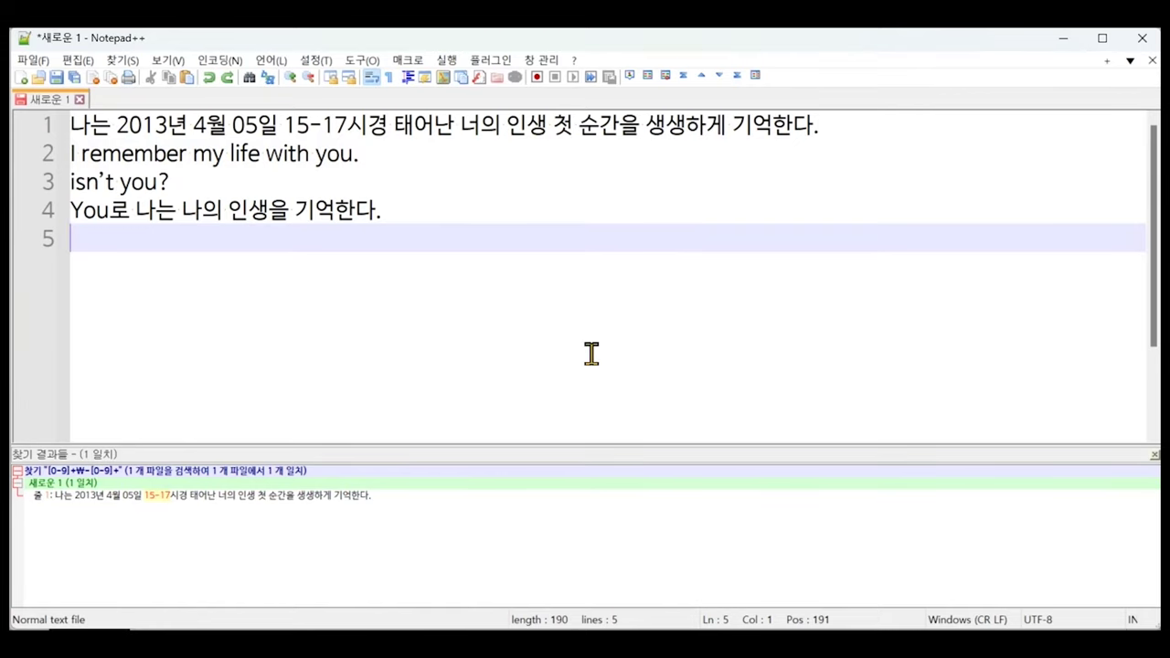
# - Search the document for the next carriage return character using the regular expression \r
pyautogui.press('ctrl')
pyautogui.hotkey('ctrl', 'f')
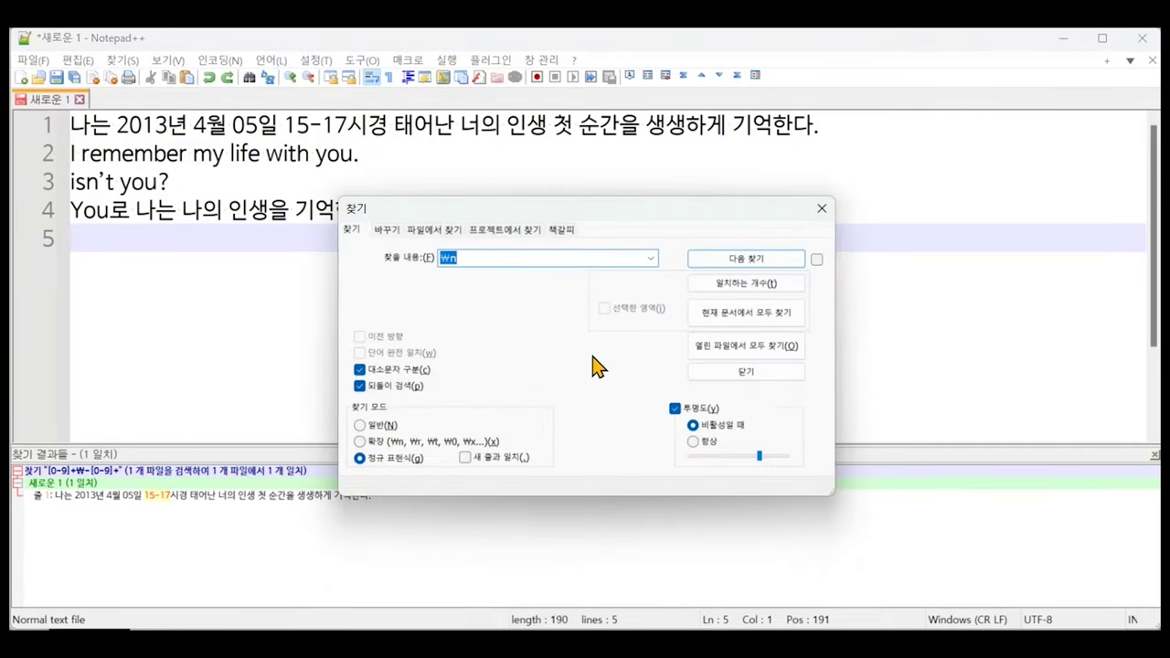
pyautogui.write('\\r')
pyautogui.click(697, 265)
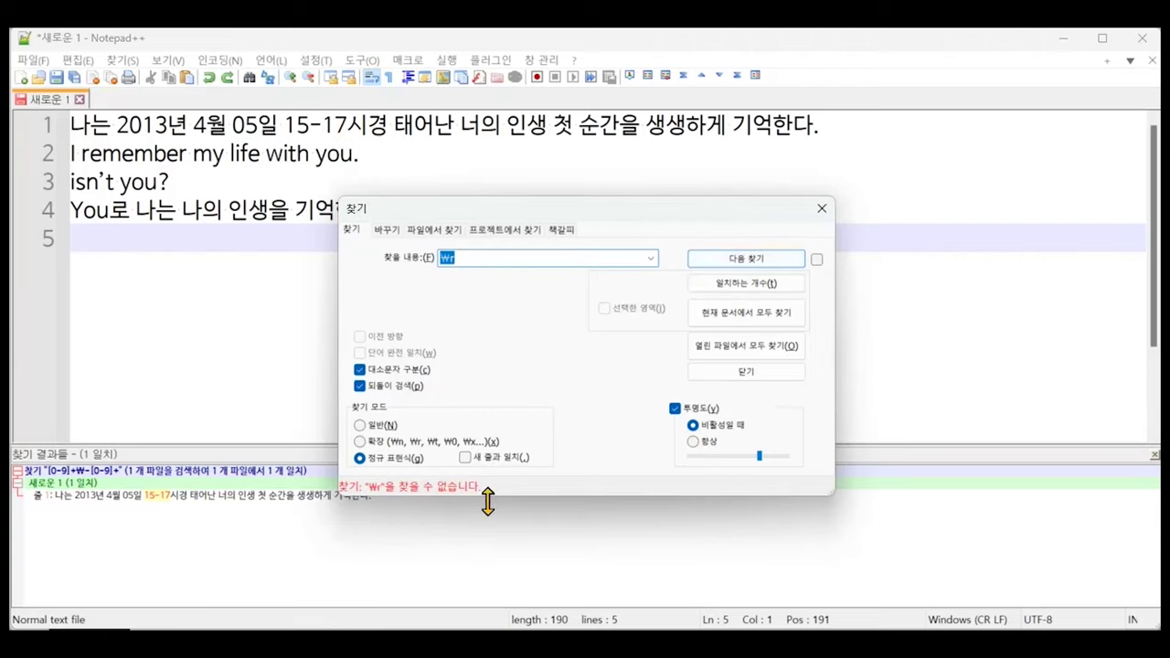